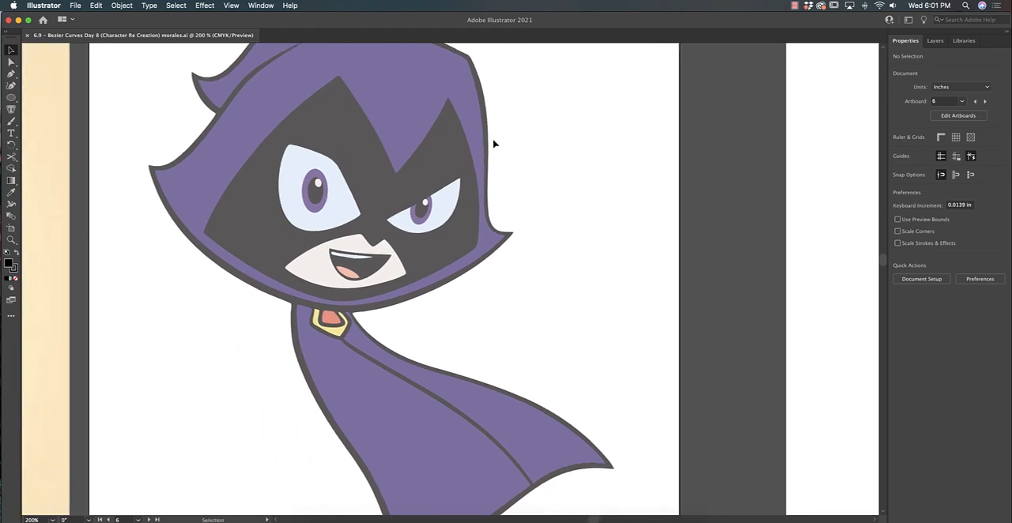
- Draw an ellipse over the left eye's iris in outline view, then resize and slightly rotate it to match the reference
{"action": "scroll", "coordinate": [401, 128], "scroll_direction": "up", "scroll_amount": 3}
{"action": "left_click", "coordinate": [11, 97]}
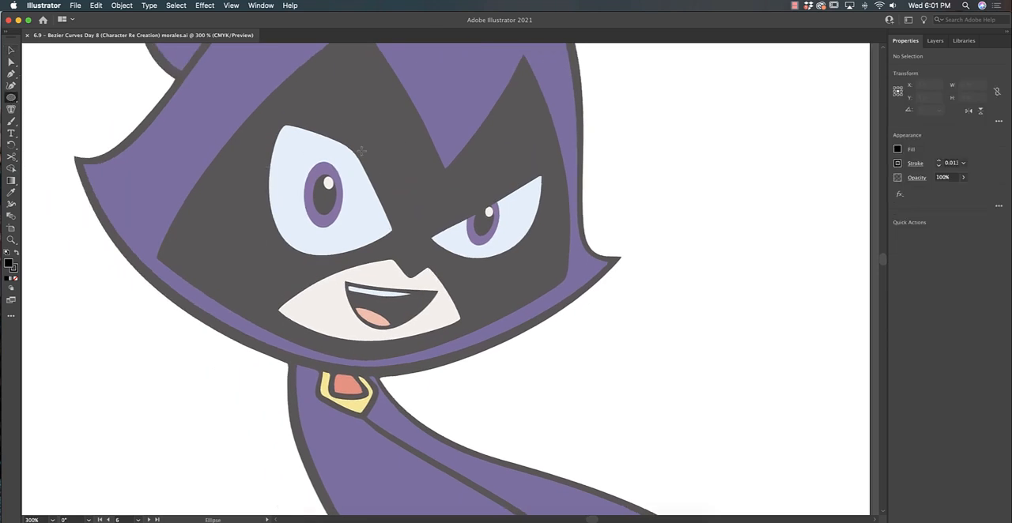
{"action": "left_click_drag", "start_coordinate": [315, 152], "coordinate": [368, 220]}
{"action": "key", "text": "super+y"}
{"action": "key", "text": "v"}
{"action": "left_click_drag", "start_coordinate": [368, 187], "coordinate": [344, 187]}
{"action": "left_click_drag", "start_coordinate": [315, 187], "coordinate": [304, 187]}
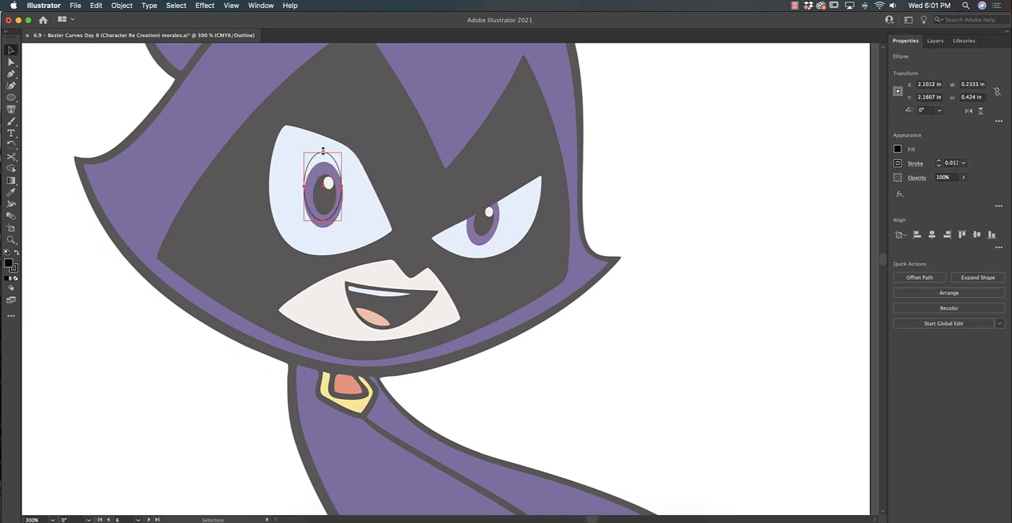
{"action": "left_click_drag", "start_coordinate": [324, 152], "coordinate": [323, 163]}
{"action": "left_click_drag", "start_coordinate": [353, 160], "coordinate": [355, 162]}
{"action": "left_click_drag", "start_coordinate": [343, 220], "coordinate": [343, 229]}
{"action": "mouse_move", "coordinate": [336, 173]}
{"action": "left_mouse_down"}
{"action": "mouse_move", "coordinate": [345, 187]}
{"action": "mouse_move", "coordinate": [336, 174]}
{"action": "left_mouse_up"}
- Duplicate the iris ellipse in place and scale the copies down for the pupil, about 0.14 by 0.25 in, and its highlight
{"action": "key", "text": "super+c"}
{"action": "key", "text": "super+f"}
{"action": "left_click_drag", "start_coordinate": [343, 163], "coordinate": [336, 175]}
{"action": "key", "text": "super+equal"}
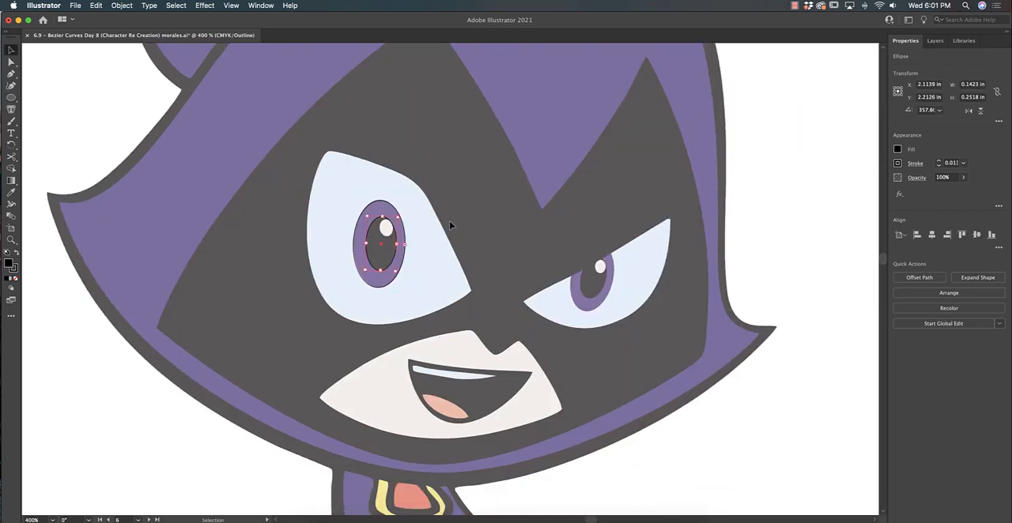
{"action": "key", "text": "super+c"}
{"action": "key", "text": "super+f"}
{"action": "left_click_drag", "start_coordinate": [397, 217], "coordinate": [393, 224]}
- Copy the eye ellipses onto the right eye, fit them there, and sample purple for the irises and off-white for the highlights
{"action": "left_click_drag", "start_coordinate": [387, 258], "coordinate": [591, 267]}
{"action": "key", "text": "i"}
{"action": "left_click", "coordinate": [386, 229]}
{"action": "key", "text": "v"}
{"action": "left_click", "coordinate": [405, 244]}
{"action": "key", "text": "i"}
{"action": "key", "text": "super+y"}
{"action": "key", "text": "super+y"}
{"action": "left_click_drag", "start_coordinate": [622, 227], "coordinate": [636, 229]}
{"action": "left_click", "coordinate": [641, 228]}
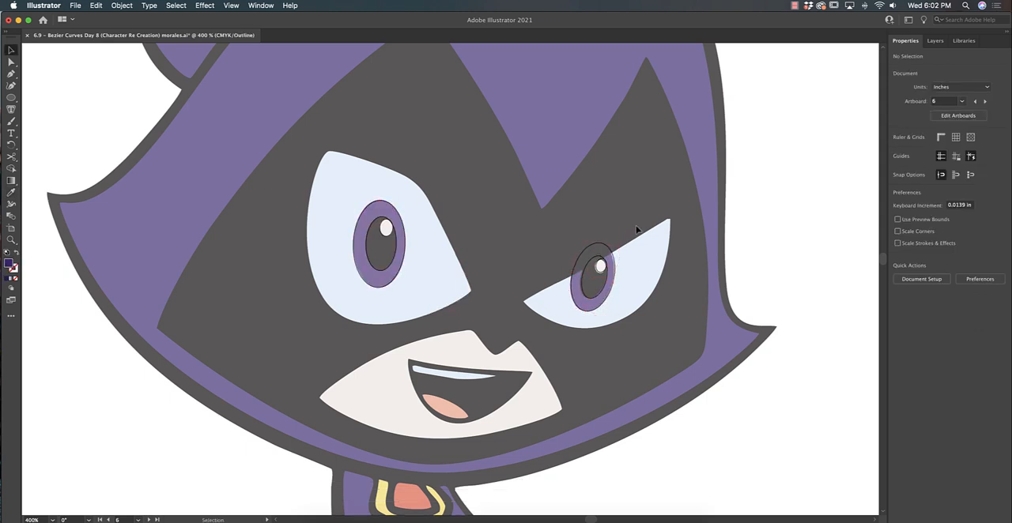
{"action": "key", "text": "super+y"}
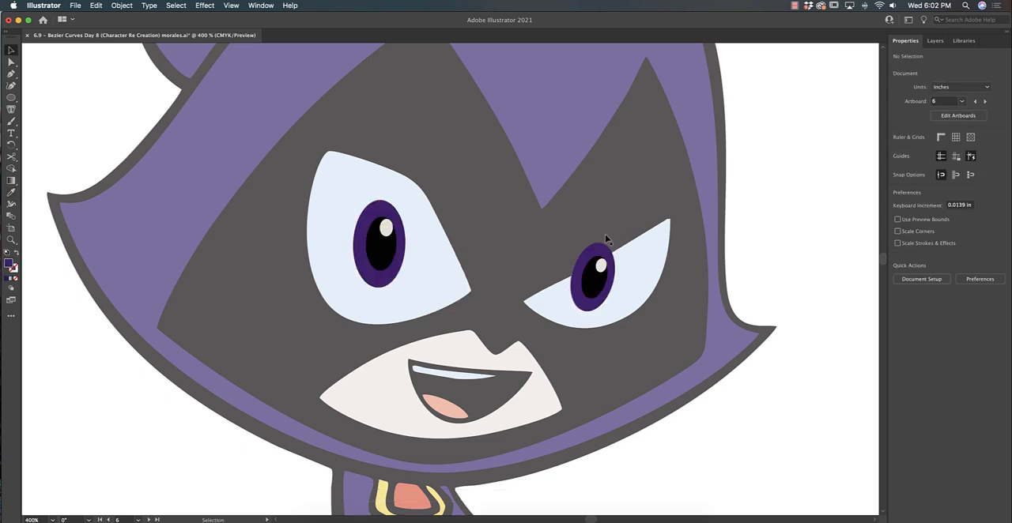
- Trace the hood's inner fold line with the Pen tool from its upper end down to the hood's left tip
{"action": "scroll", "coordinate": [617, 234], "scroll_direction": "right", "scroll_amount": 2}
{"action": "scroll", "coordinate": [617, 234], "scroll_direction": "down", "scroll_amount": 1}
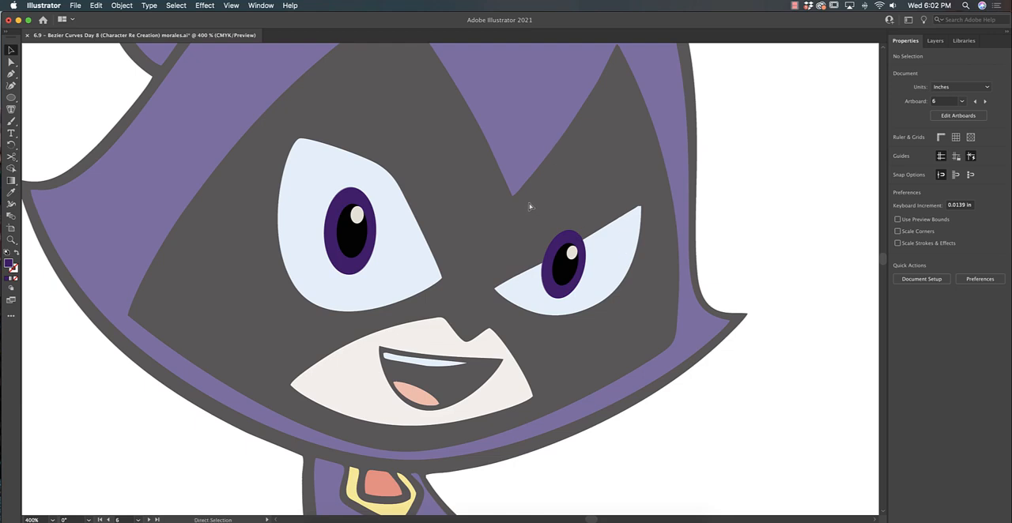
{"action": "key", "text": "super+minus"}
{"action": "scroll", "coordinate": [511, 197], "scroll_direction": "up", "scroll_amount": 4}
{"action": "scroll", "coordinate": [511, 198], "scroll_direction": "right", "scroll_amount": 2}
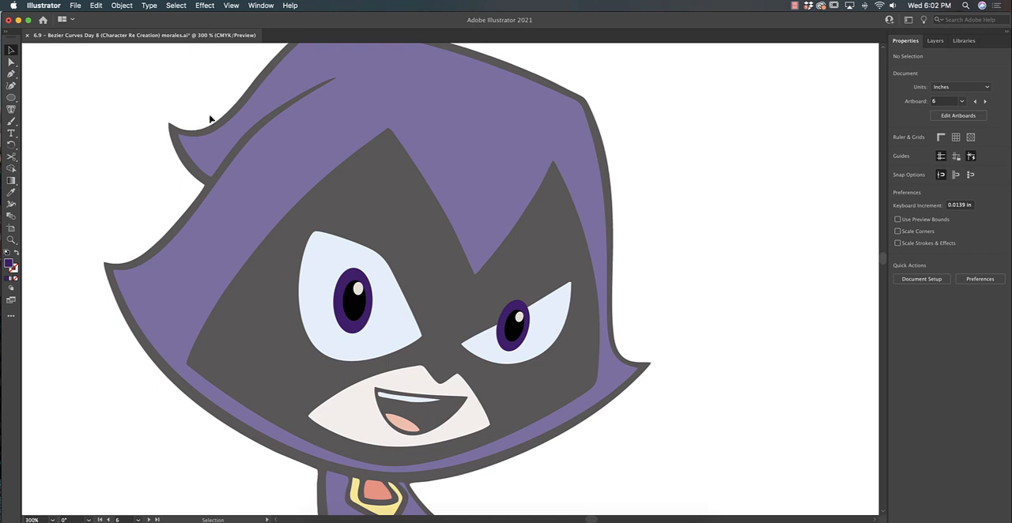
{"action": "key", "text": "p"}
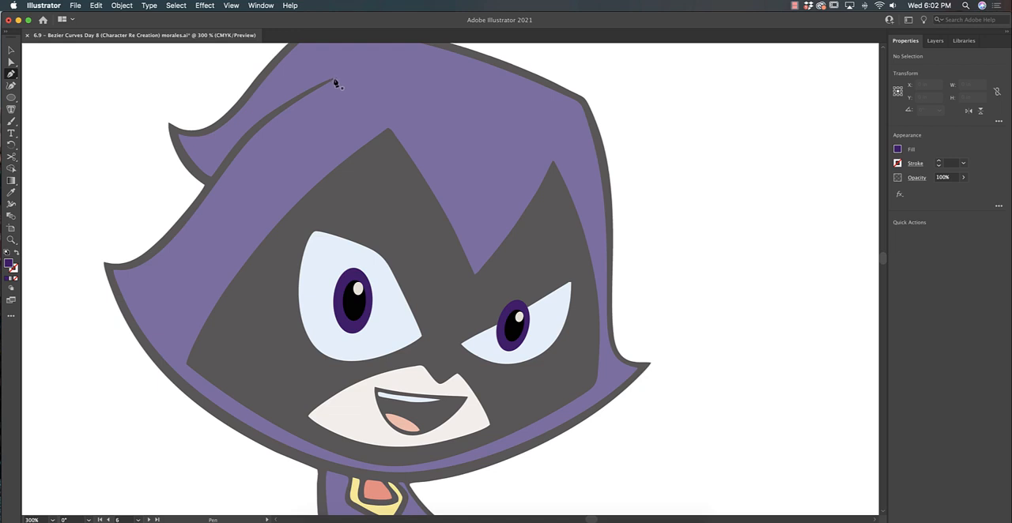
{"action": "left_click", "coordinate": [335, 79]}
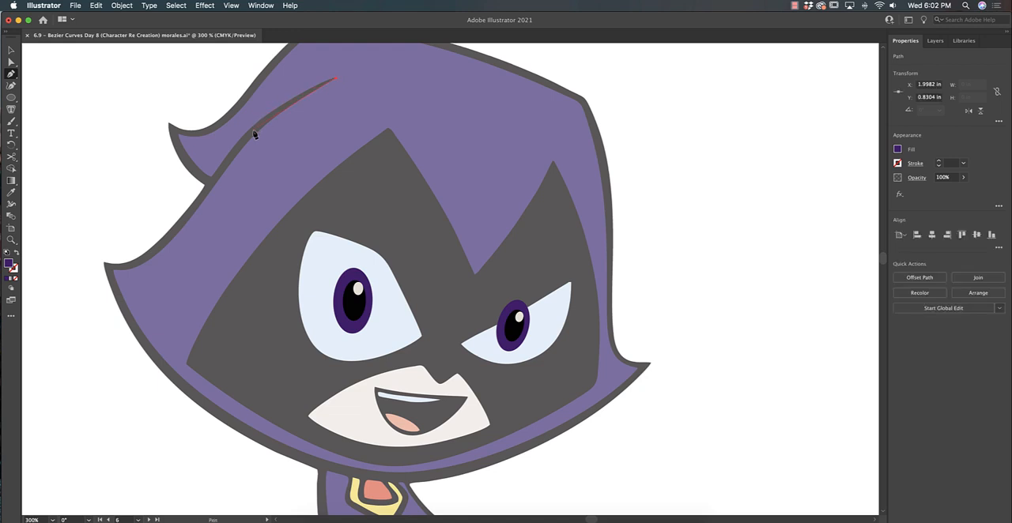
{"action": "left_click_drag", "start_coordinate": [239, 149], "coordinate": [236, 149]}
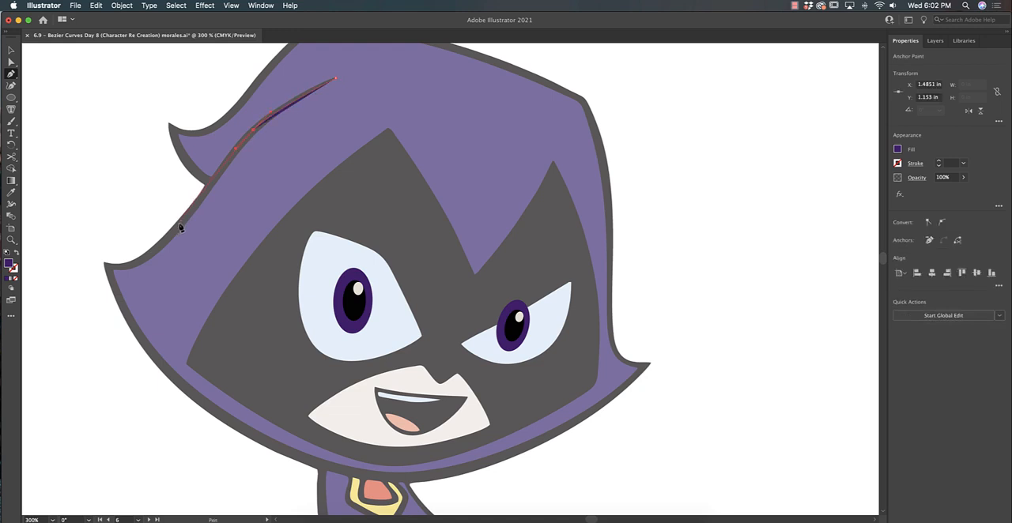
{"action": "left_click_drag", "start_coordinate": [178, 223], "coordinate": [89, 260]}
{"action": "left_click", "coordinate": [103, 265]}
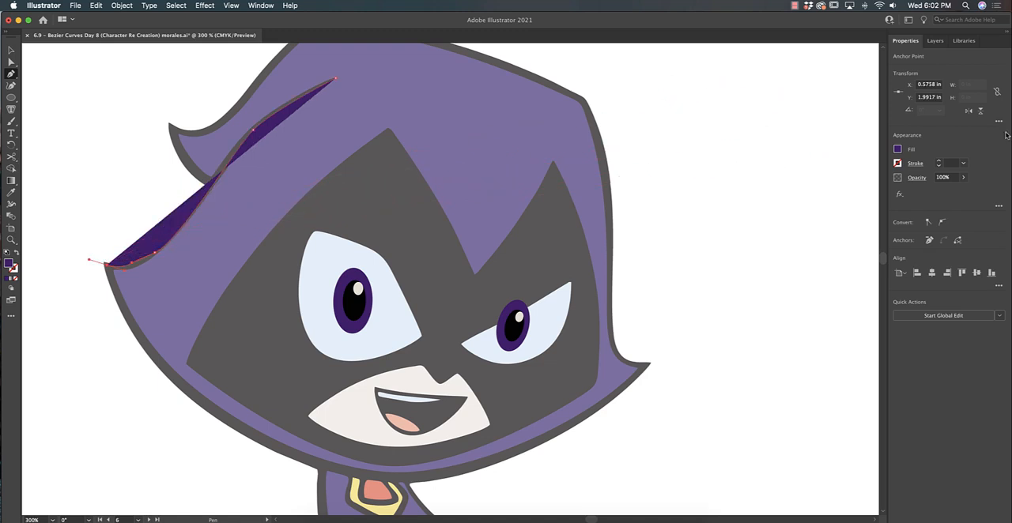
- Remove the fill from the fold line and give it a black stroke
{"action": "left_click", "coordinate": [905, 150]}
{"action": "left_click", "coordinate": [790, 185]}
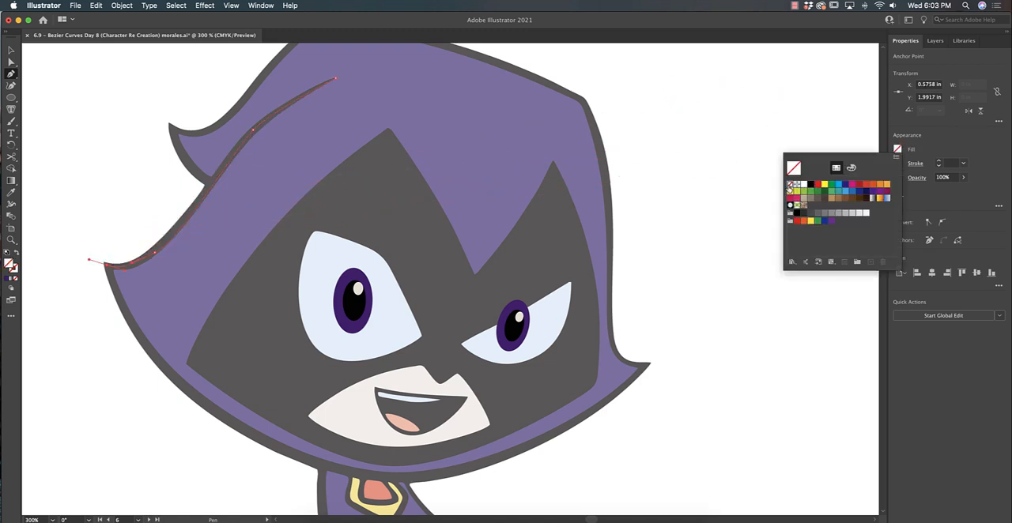
{"action": "left_click", "coordinate": [910, 165]}
{"action": "left_click", "coordinate": [897, 164]}
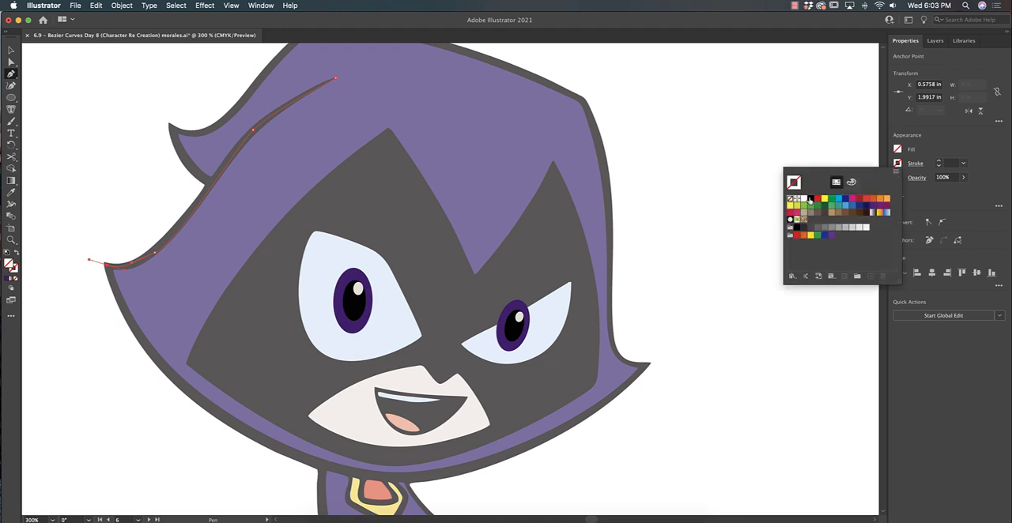
{"action": "left_click", "coordinate": [809, 198]}
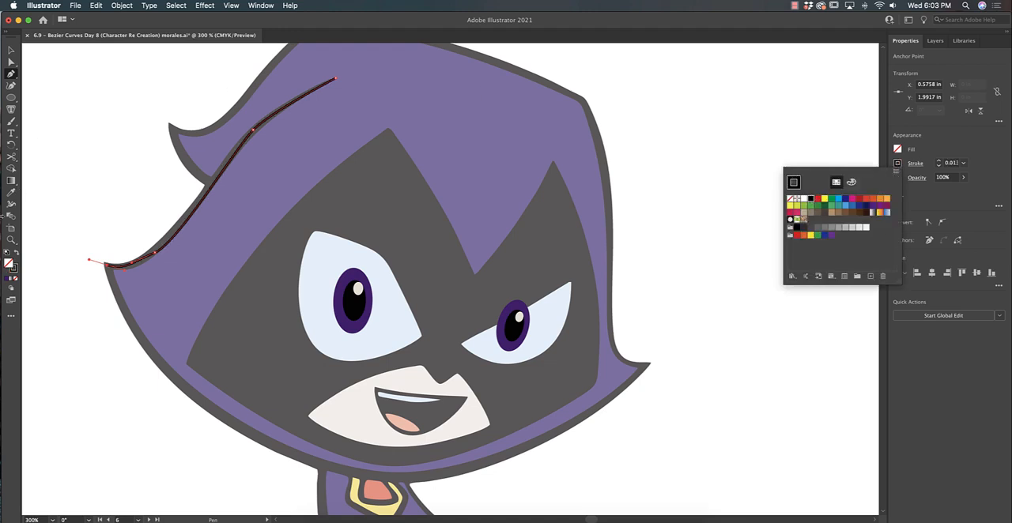
- Widen the fold line's stroke with the Width tool at its upper bend and near the left tip, leaving the ends tapered
{"action": "left_click", "coordinate": [9, 204]}
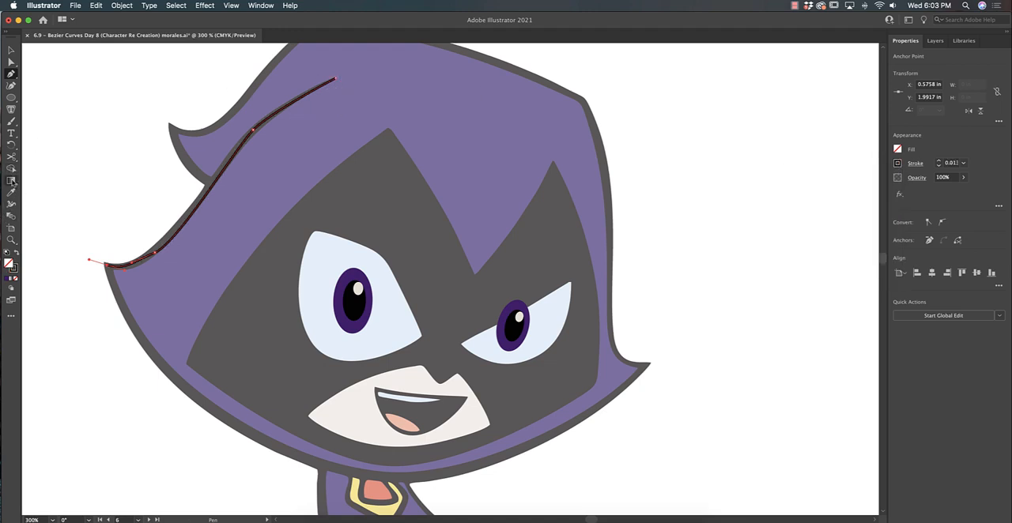
{"action": "left_click", "coordinate": [11, 204]}
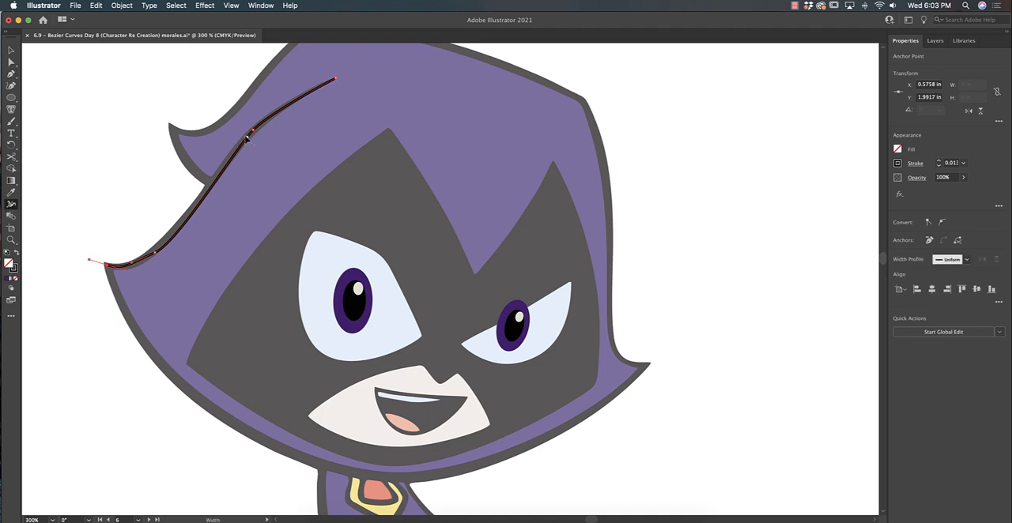
{"action": "left_click_drag", "start_coordinate": [255, 137], "coordinate": [265, 130]}
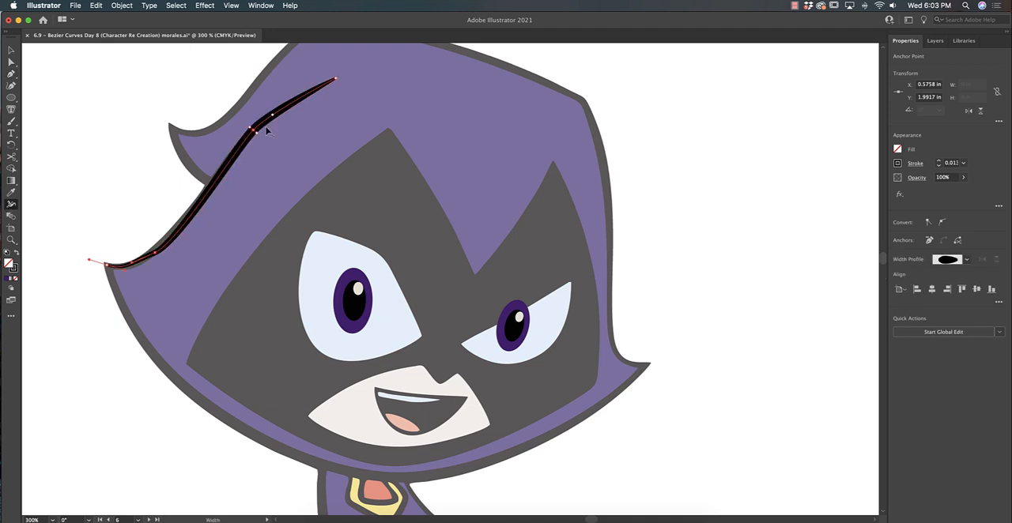
{"action": "mouse_move", "coordinate": [157, 255]}
{"action": "left_mouse_down"}
{"action": "mouse_move", "coordinate": [180, 231]}
{"action": "mouse_move", "coordinate": [155, 250]}
{"action": "left_mouse_up"}
{"action": "key", "text": "a"}
{"action": "left_click", "coordinate": [145, 205]}
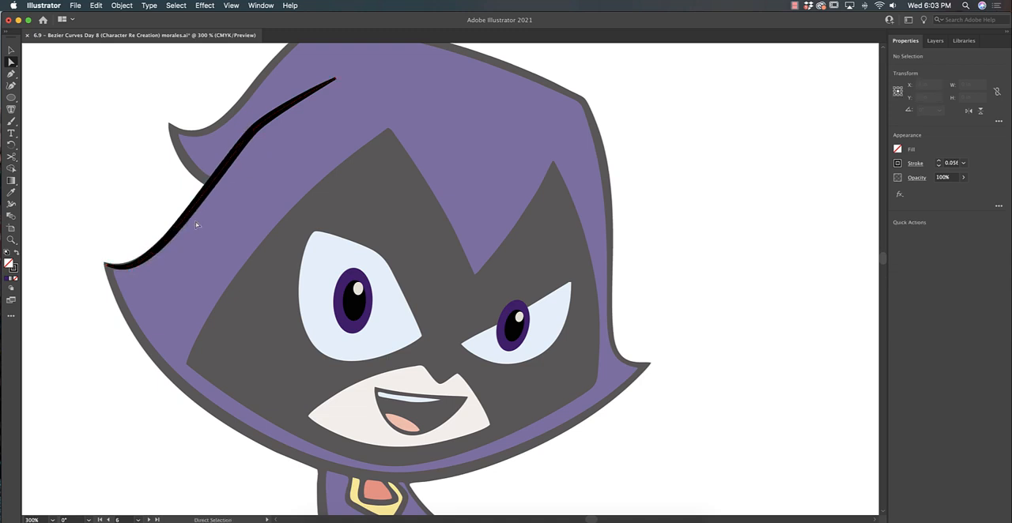
- Begin the hood outline with the Pen tool, tracing from the upper-left tip around the left tip and along the chin
{"action": "scroll", "coordinate": [625, 152], "scroll_direction": "up", "scroll_amount": 2}
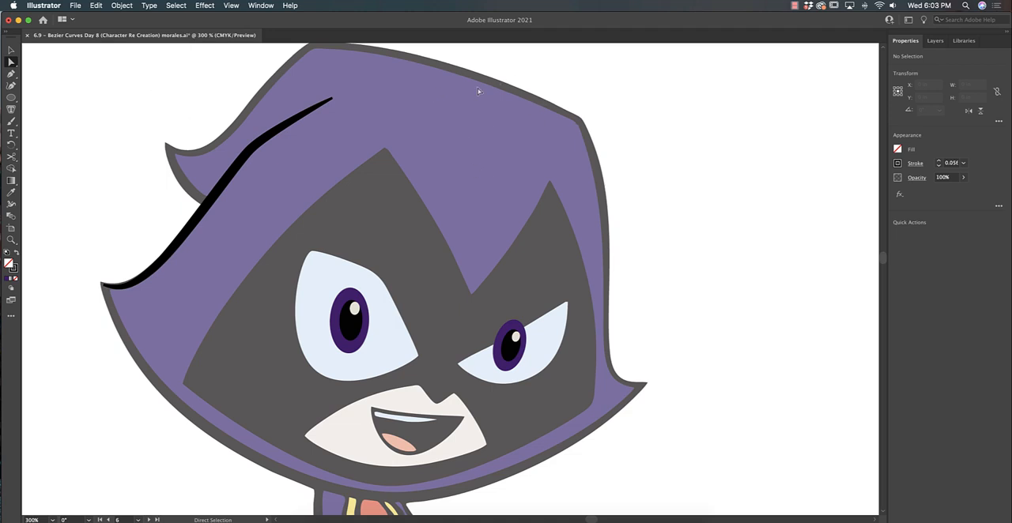
{"action": "left_click", "coordinate": [11, 73]}
{"action": "key", "text": "ctrl+y"}
{"action": "left_click", "coordinate": [103, 286]}
{"action": "left_click_drag", "start_coordinate": [100, 283], "coordinate": [87, 279]}
{"action": "left_click_drag", "start_coordinate": [133, 282], "coordinate": [143, 276]}
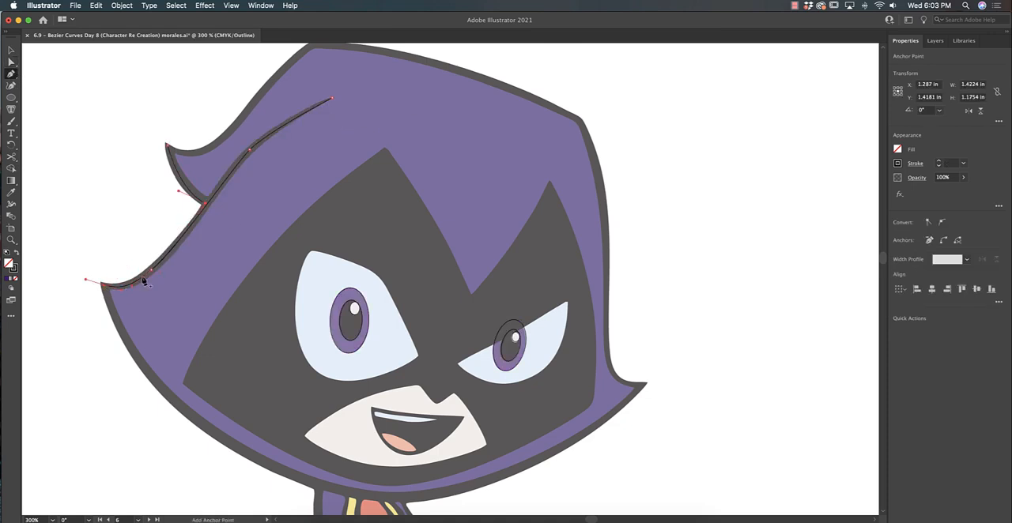
{"action": "scroll", "coordinate": [319, 427], "scroll_direction": "down", "scroll_amount": 6}
{"action": "left_click_drag", "start_coordinate": [318, 427], "coordinate": [520, 479]}
- Continue the hood outline up the right side and over the top, closing it at the upper-left tip
{"action": "scroll", "coordinate": [519, 479], "scroll_direction": "up", "scroll_amount": 4}
{"action": "left_click", "coordinate": [603, 358]}
{"action": "left_click_drag", "start_coordinate": [567, 343], "coordinate": [559, 322]}
{"action": "scroll", "coordinate": [566, 245], "scroll_direction": "up", "scroll_amount": 5}
{"action": "left_click", "coordinate": [577, 204]}
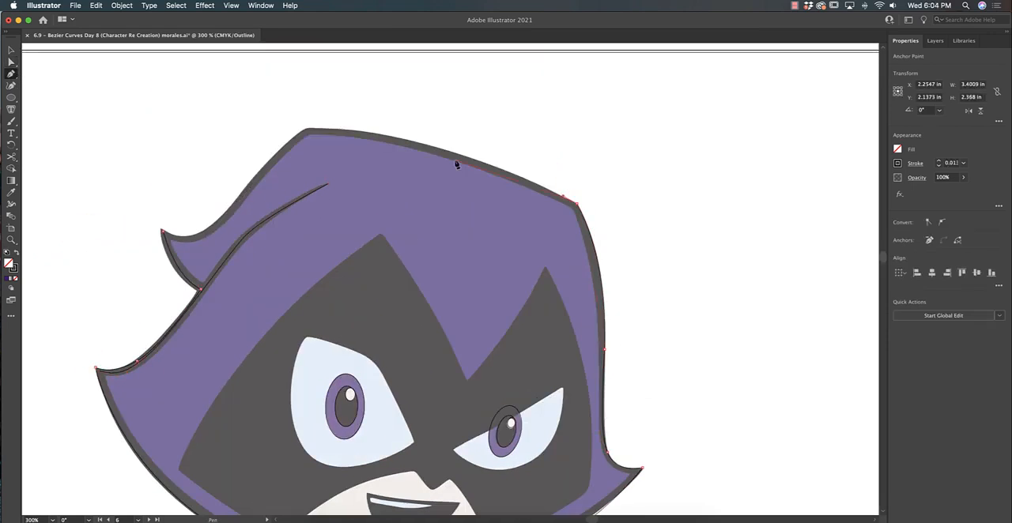
{"action": "left_click", "coordinate": [308, 128]}
{"action": "left_click_drag", "start_coordinate": [264, 166], "coordinate": [211, 233]}
{"action": "left_click", "coordinate": [161, 229]}
- Adjust the hood outline's anchors and handles along the left tips and lower edge to follow the reference
{"action": "key", "text": "a"}
{"action": "left_click", "coordinate": [161, 229]}
{"action": "left_click_drag", "start_coordinate": [170, 278], "coordinate": [164, 282]}
{"action": "scroll", "coordinate": [186, 316], "scroll_direction": "left", "scroll_amount": 3}
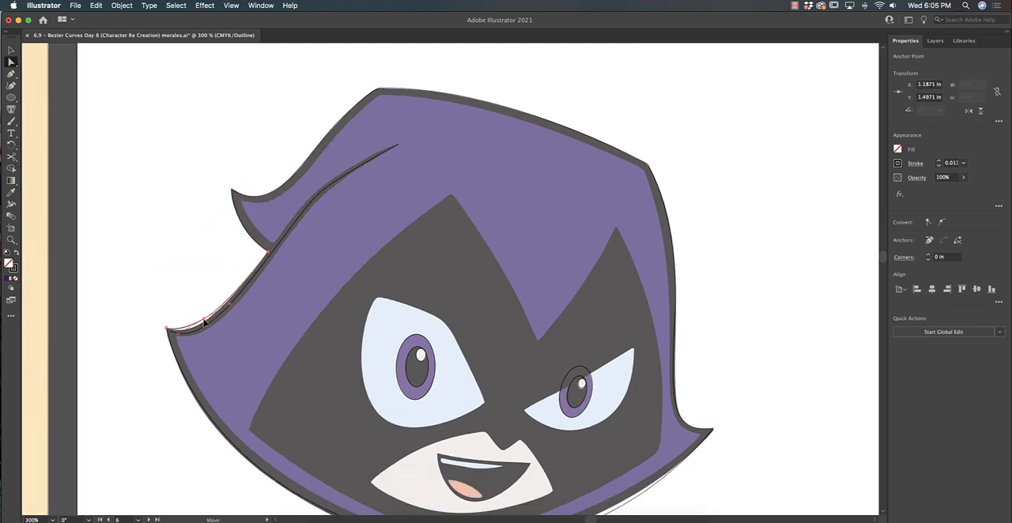
{"action": "scroll", "coordinate": [365, 395], "scroll_direction": "down", "scroll_amount": 5}
{"action": "left_click", "coordinate": [367, 406]}
{"action": "left_click_drag", "start_coordinate": [569, 459], "coordinate": [541, 453]}
- Refine the hood outline's right side by reworking its anchor points and curve handles
{"action": "scroll", "coordinate": [540, 442], "scroll_direction": "right", "scroll_amount": 5}
{"action": "left_click", "coordinate": [540, 249]}
{"action": "key", "text": "p"}
{"action": "left_click_drag", "start_coordinate": [541, 249], "coordinate": [542, 258]}
{"action": "scroll", "coordinate": [553, 268], "scroll_direction": "up", "scroll_amount": 5}
{"action": "key", "text": "a"}
{"action": "left_click", "coordinate": [561, 291]}
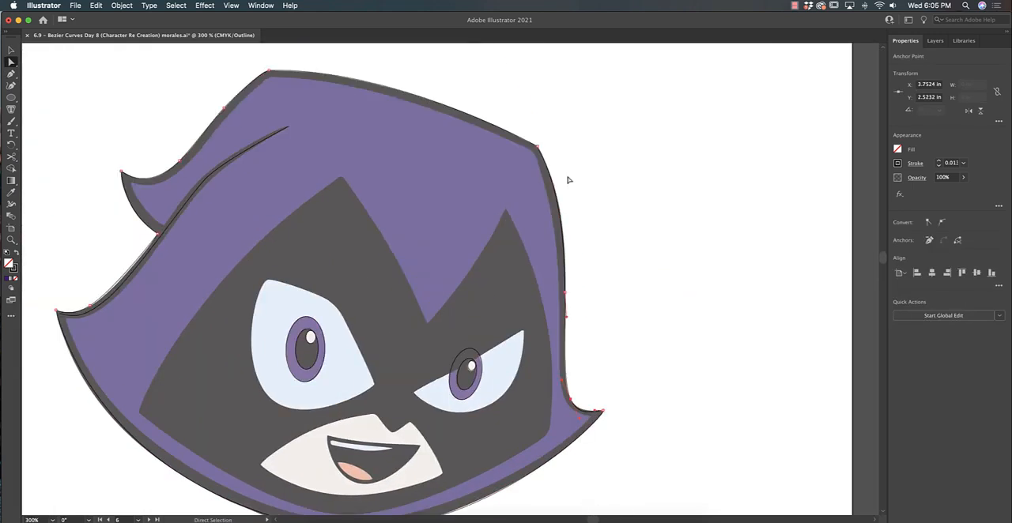
- Trace the dark face area inside the hood as a closed path, including both forehead peaks and the point between them
{"action": "scroll", "coordinate": [569, 179], "scroll_direction": "down", "scroll_amount": 3}
{"action": "key", "text": "p"}
{"action": "left_click", "coordinate": [458, 238]}
{"action": "left_click_drag", "start_coordinate": [535, 125], "coordinate": [545, 118]}
{"action": "left_click_drag", "start_coordinate": [580, 343], "coordinate": [573, 358]}
{"action": "left_click_drag", "start_coordinate": [456, 413], "coordinate": [324, 462]}
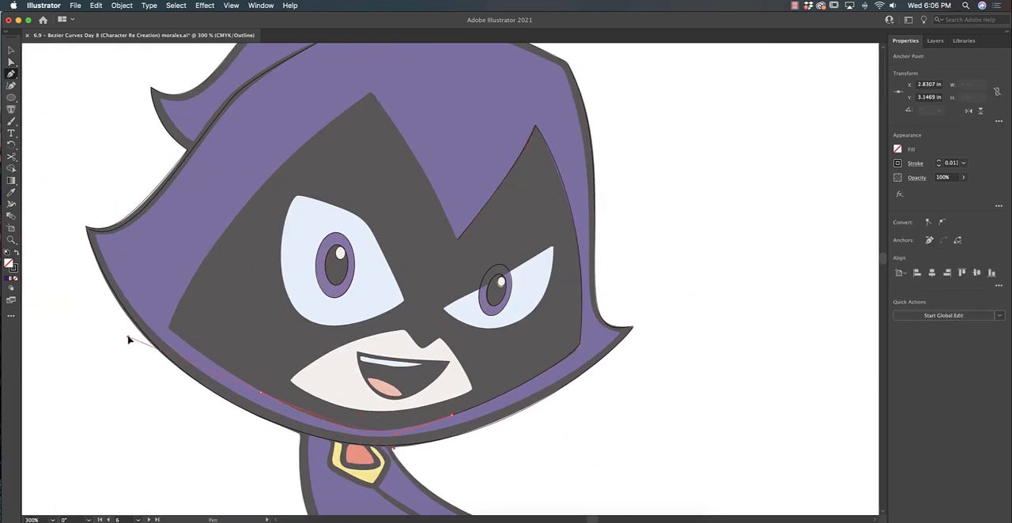
{"action": "left_click", "coordinate": [168, 328]}
{"action": "scroll", "coordinate": [453, 70], "scroll_direction": "up", "scroll_amount": 5}
{"action": "left_click_drag", "start_coordinate": [371, 174], "coordinate": [516, 87]}
{"action": "mouse_move", "coordinate": [458, 319]}
{"action": "left_mouse_down"}
{"action": "mouse_move", "coordinate": [470, 372]}
{"action": "mouse_move", "coordinate": [507, 432]}
{"action": "left_mouse_up"}
- Adjust the face shape's anchors and handles around its peaks and right edge to match the reference
{"action": "key", "text": "a"}
{"action": "left_click", "coordinate": [371, 174]}
{"action": "left_click", "coordinate": [579, 427]}
{"action": "left_click_drag", "start_coordinate": [579, 426], "coordinate": [545, 374]}
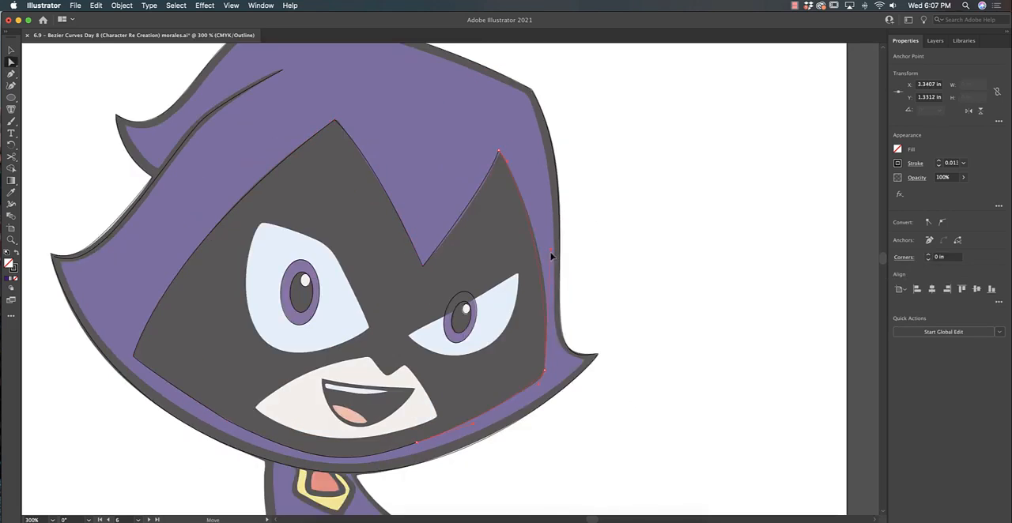
{"action": "left_click", "coordinate": [481, 260]}
{"action": "left_click_drag", "start_coordinate": [481, 260], "coordinate": [493, 290]}
- Trace the white of the left eye as a closed path with the Pen tool
{"action": "key", "text": "p"}
{"action": "left_click", "coordinate": [379, 296]}
{"action": "left_click_drag", "start_coordinate": [343, 219], "coordinate": [328, 207]}
{"action": "left_click_drag", "start_coordinate": [272, 191], "coordinate": [262, 201]}
{"action": "left_click_drag", "start_coordinate": [258, 273], "coordinate": [264, 305]}
{"action": "left_click", "coordinate": [378, 296]}
{"action": "key", "text": "a"}
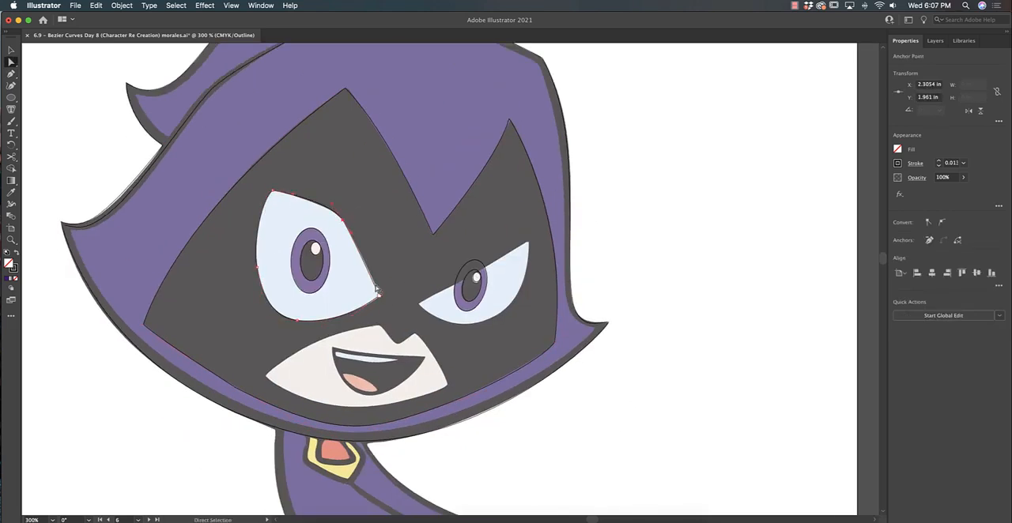
- Outline the white of the right eye and fill the face shape with black
{"action": "key", "text": "i"}
{"action": "key", "text": "p"}
{"action": "key", "text": "v"}
{"action": "key", "text": "i"}
{"action": "left_click", "coordinate": [896, 164]}
{"action": "left_click", "coordinate": [896, 164]}
{"action": "key", "text": "v"}
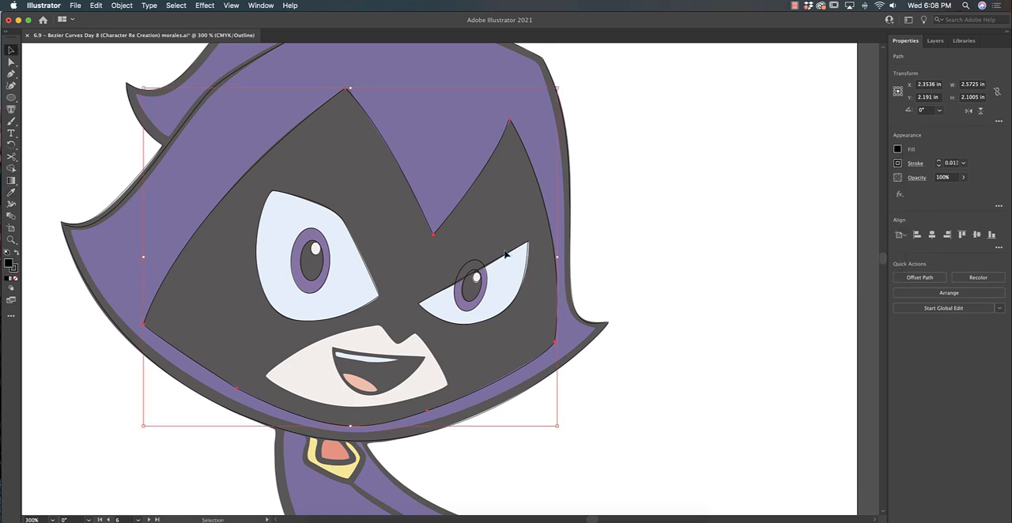
- Fill the hood dark blue and the eye whites light blue without strokes, and stack the shapes behind the irises and pupils
{"action": "left_click", "coordinate": [506, 256]}
{"action": "key", "text": "super+y"}
{"action": "key", "text": "super+shift+bracketleft"}
{"action": "left_click", "coordinate": [561, 158]}
{"action": "key", "text": "super+y"}
{"action": "left_click", "coordinate": [313, 248], "text": "shift"}
{"action": "left_click", "coordinate": [526, 260]}
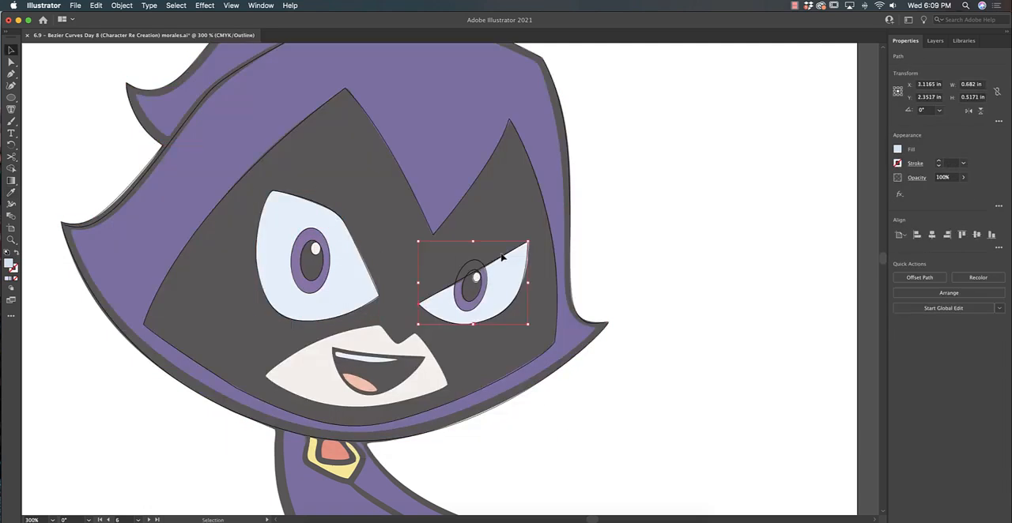
{"action": "key", "text": "super+y"}
{"action": "left_click", "coordinate": [580, 290]}
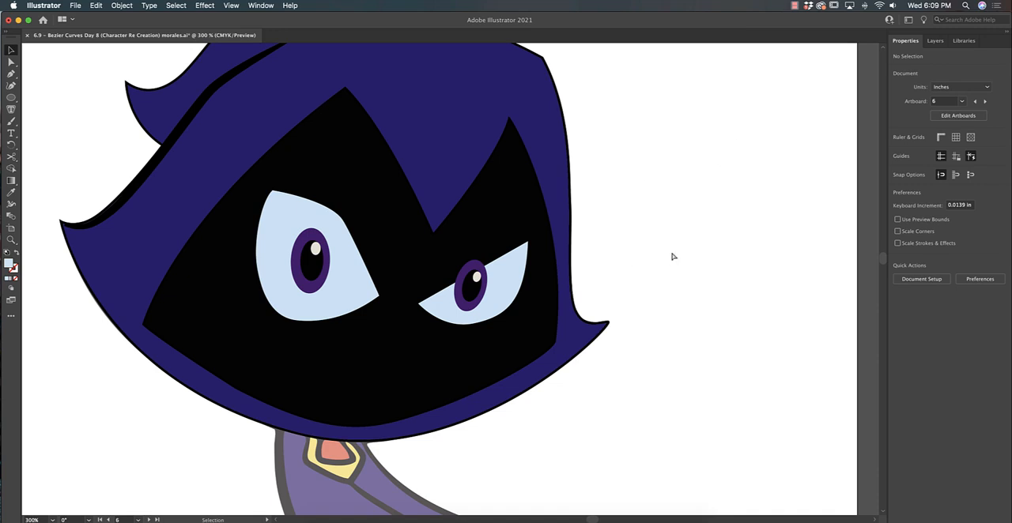
- Trim the parts of the right iris and pupil that extend above the right eye white using the Shape Builder tool
{"action": "key", "text": "super+equal"}
{"action": "key", "text": "super+equal"}
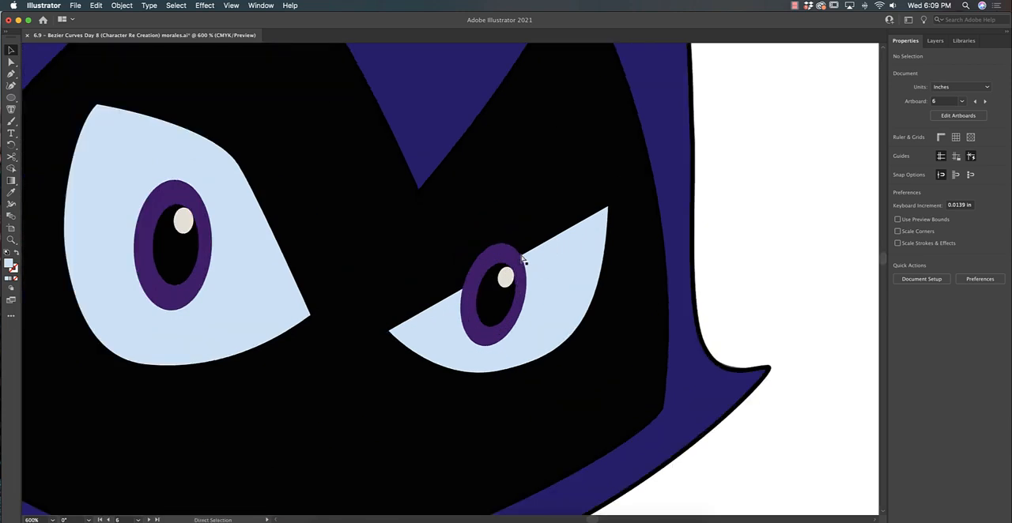
{"action": "key", "text": "super+y"}
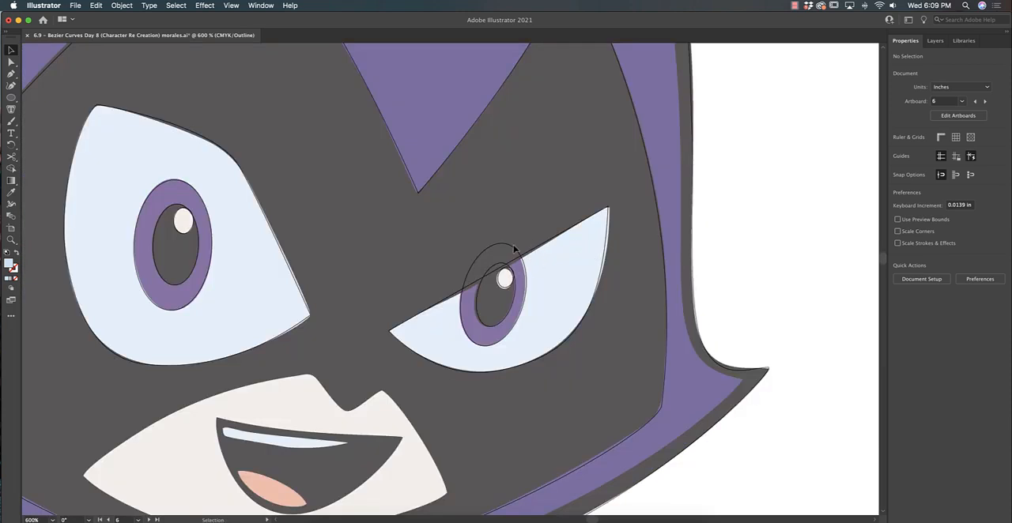
{"action": "left_click", "coordinate": [514, 250]}
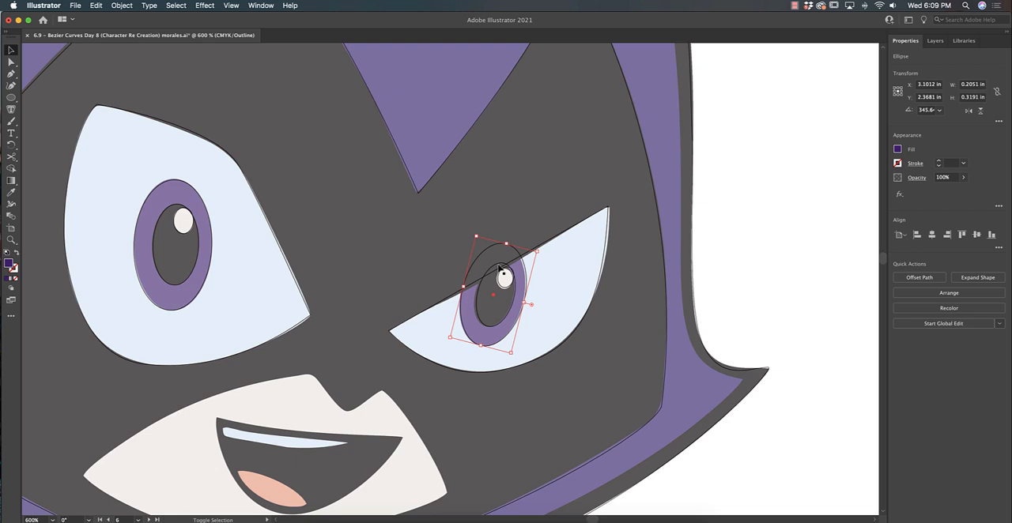
{"action": "left_click", "coordinate": [500, 269], "text": "shift"}
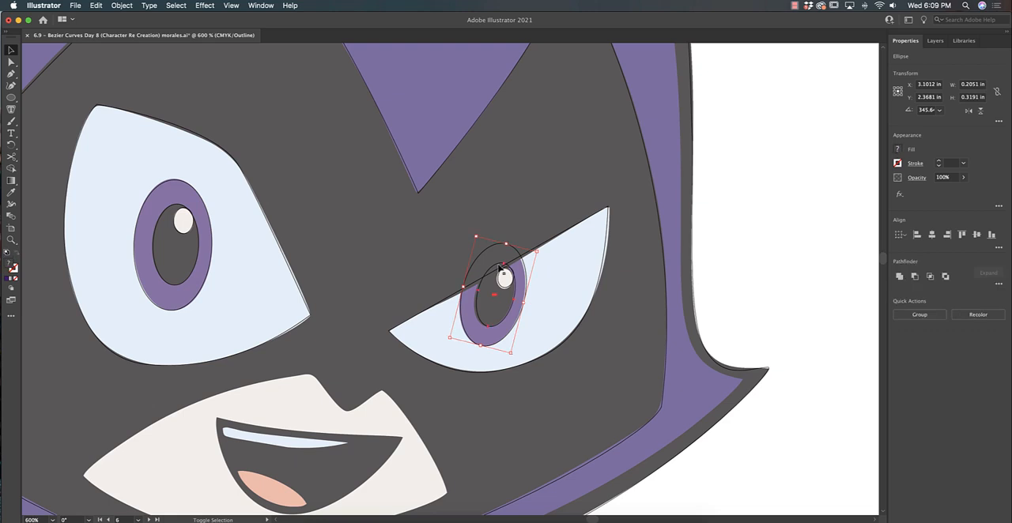
{"action": "left_click", "coordinate": [579, 228], "text": "shift"}
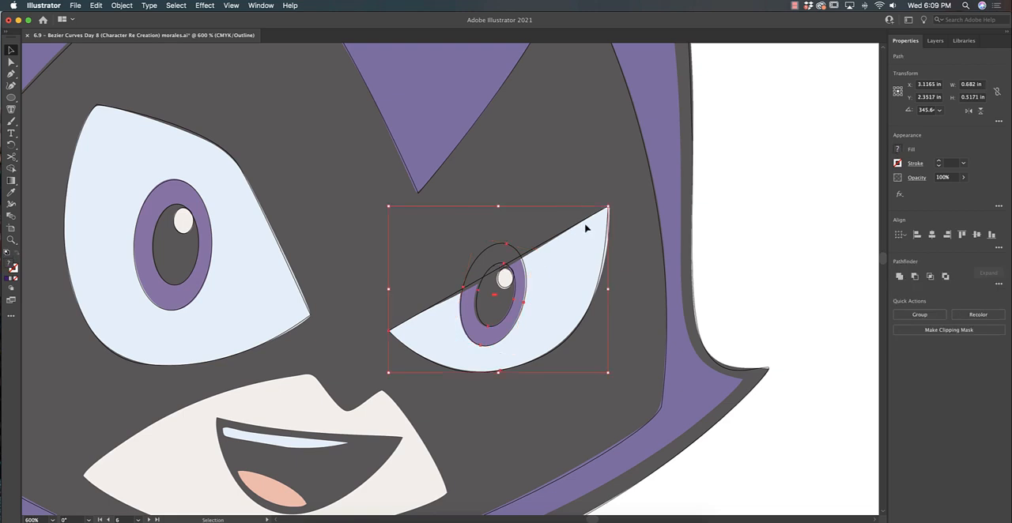
{"action": "key", "text": "super+y"}
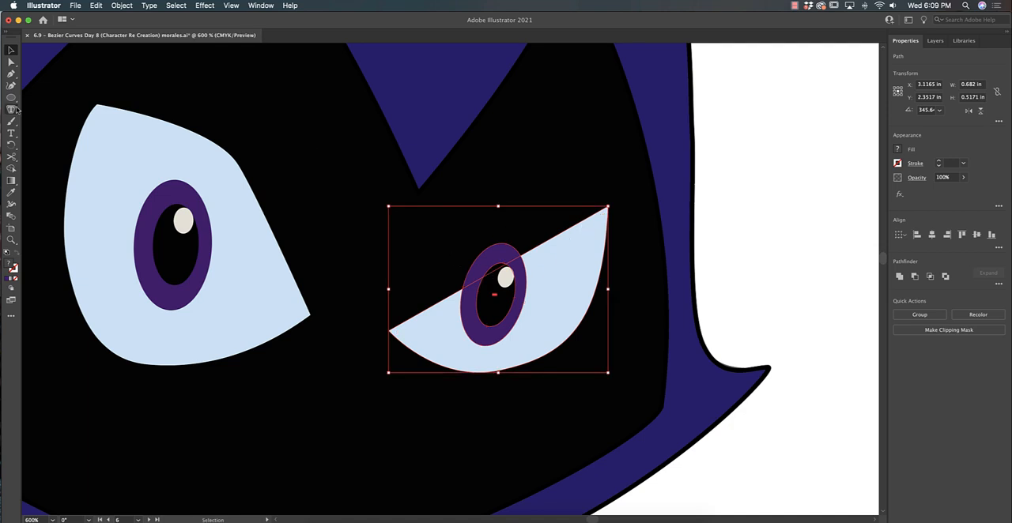
{"action": "left_click", "coordinate": [11, 169]}
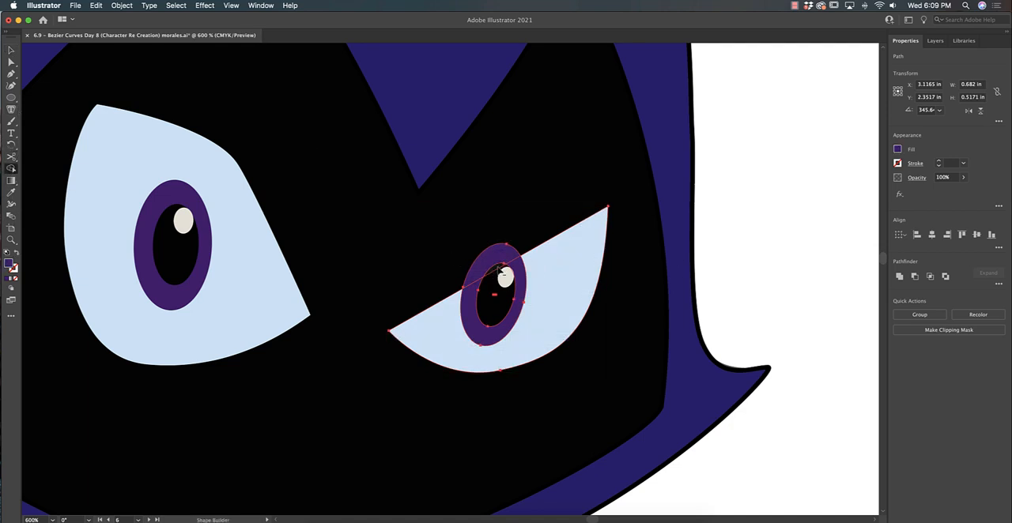
{"action": "left_click", "coordinate": [498, 257], "text": "alt"}
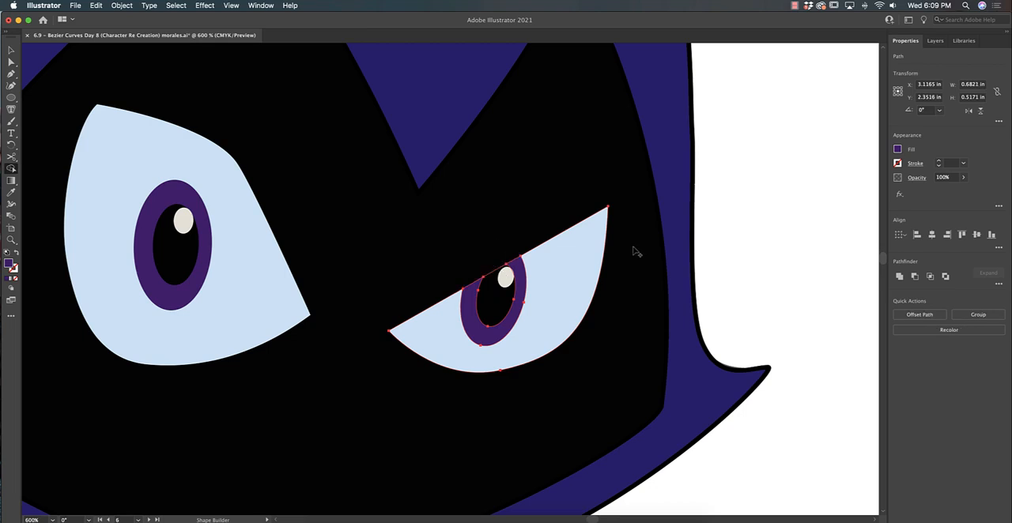
{"action": "key", "text": "v"}
{"action": "left_click", "coordinate": [699, 238]}
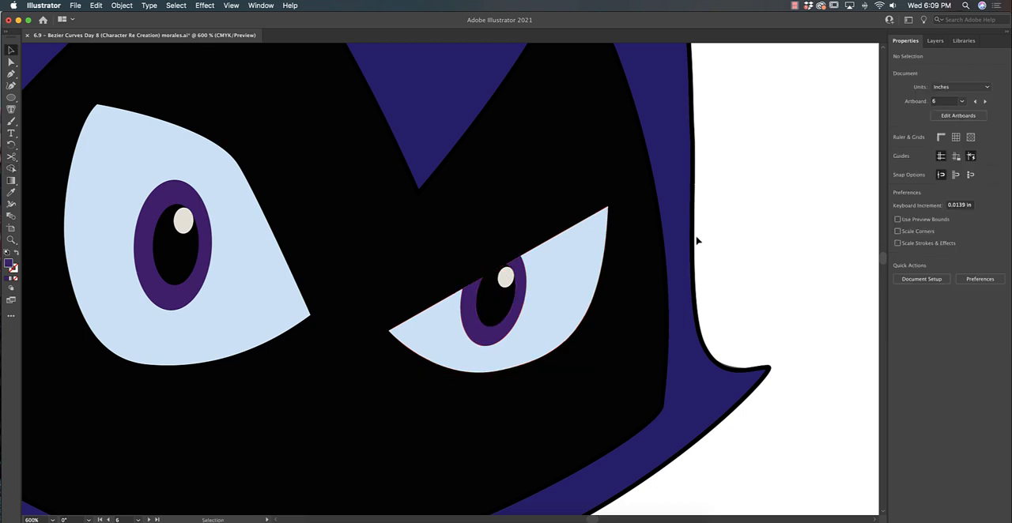
- Trace the light lower part of the face around the mouth as a closed path with the Pen tool, including the nose notch
{"action": "key", "text": "super+minus"}
{"action": "key", "text": "super+minus"}
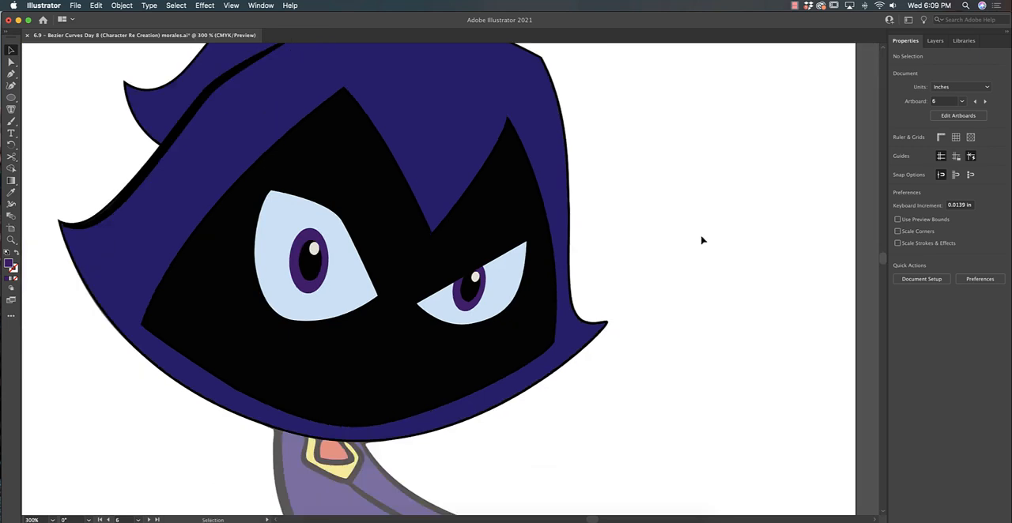
{"action": "key", "text": "super+y"}
{"action": "left_click_drag", "start_coordinate": [696, 326], "coordinate": [735, 293]}
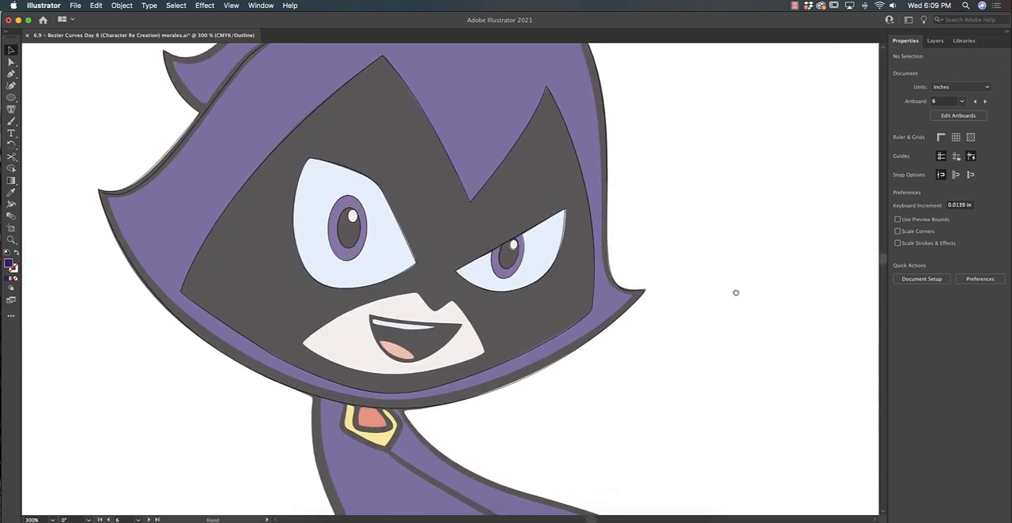
{"action": "left_click_drag", "start_coordinate": [694, 374], "coordinate": [688, 249]}
{"action": "left_click_drag", "start_coordinate": [711, 293], "coordinate": [659, 274]}
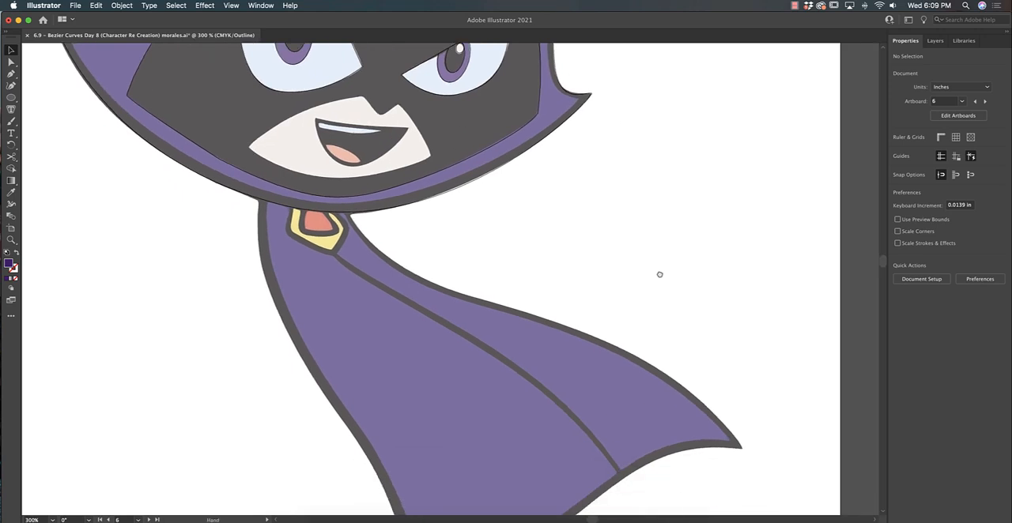
{"action": "scroll", "coordinate": [513, 201], "scroll_direction": "up", "scroll_amount": 4}
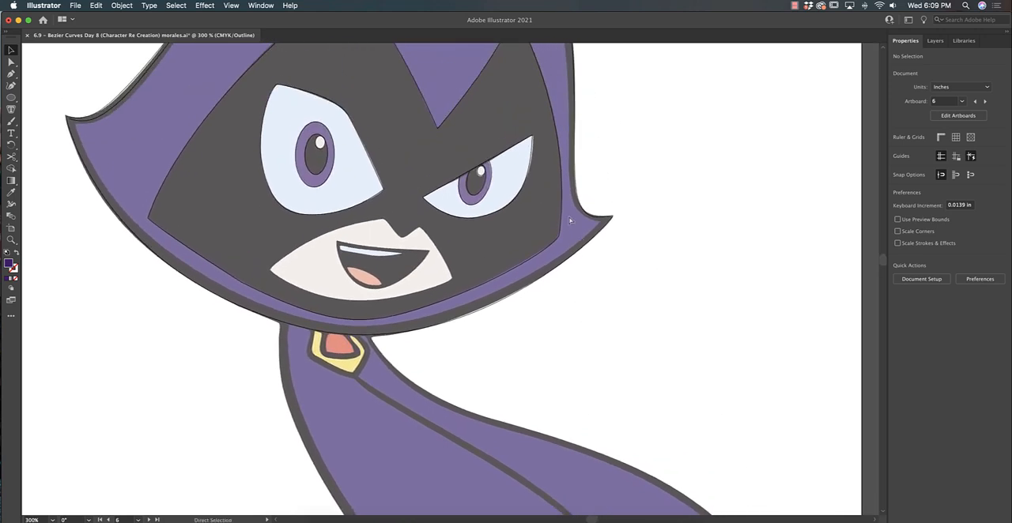
{"action": "key", "text": "super+equal"}
{"action": "key", "text": "super+equal"}
{"action": "left_click_drag", "start_coordinate": [406, 204], "coordinate": [473, 214]}
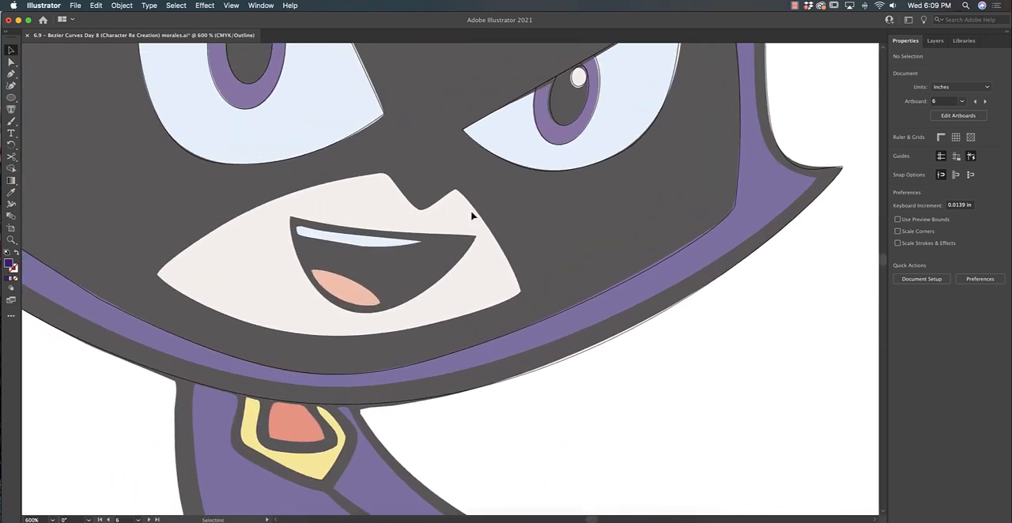
{"action": "left_click", "coordinate": [11, 73]}
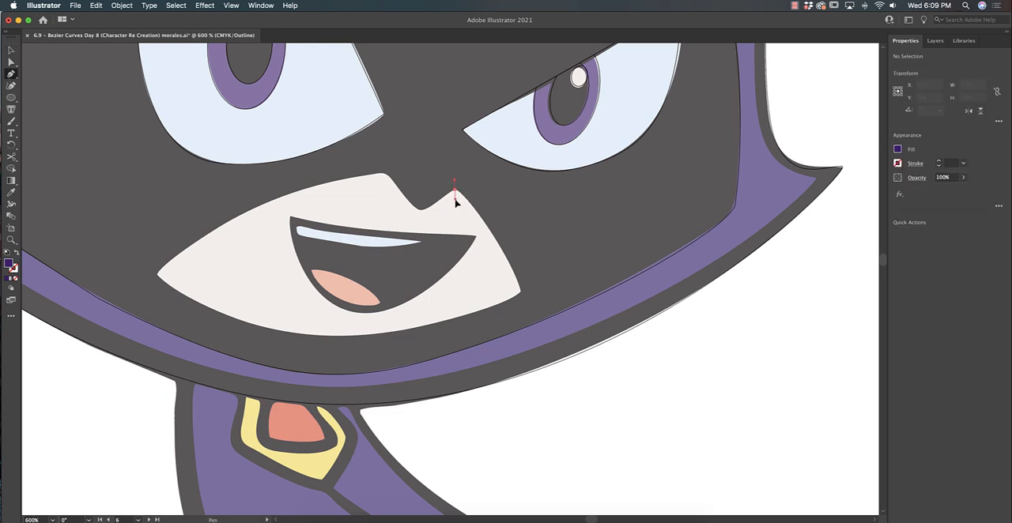
{"action": "left_click_drag", "start_coordinate": [446, 212], "coordinate": [467, 202]}
{"action": "left_click_drag", "start_coordinate": [520, 291], "coordinate": [521, 319]}
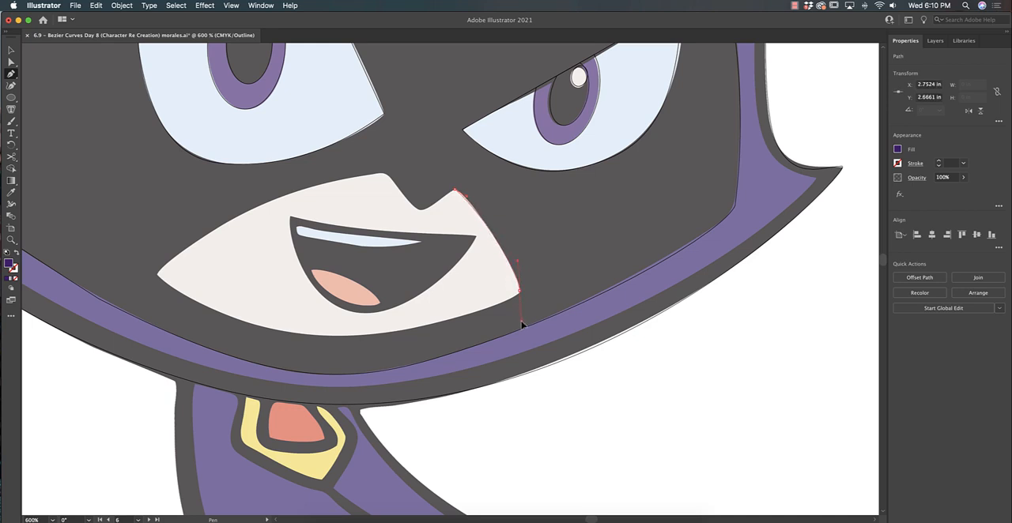
{"action": "left_click_drag", "start_coordinate": [507, 315], "coordinate": [510, 305]}
{"action": "left_click_drag", "start_coordinate": [351, 336], "coordinate": [281, 341]}
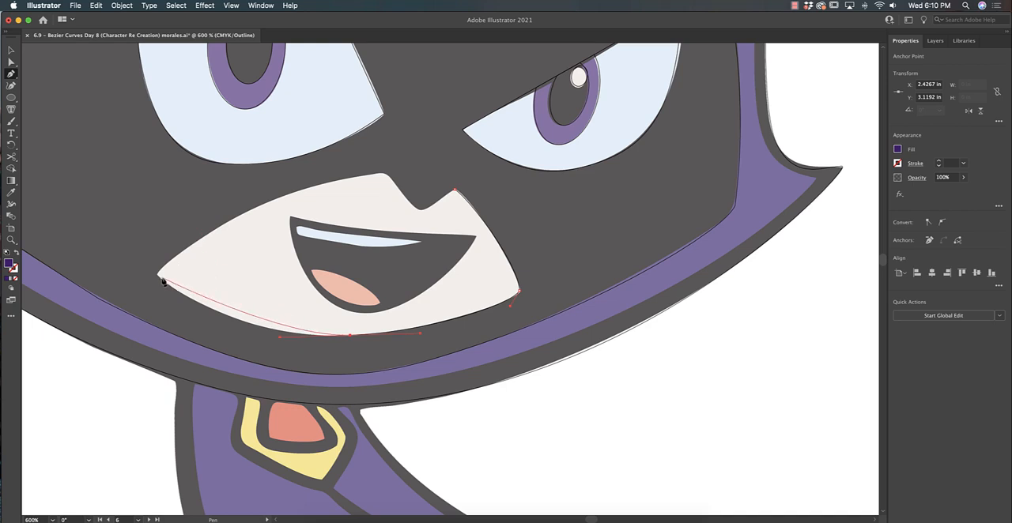
{"action": "left_click_drag", "start_coordinate": [158, 277], "coordinate": [119, 245]}
{"action": "left_click", "coordinate": [382, 173]}
{"action": "left_click", "coordinate": [417, 208]}
{"action": "left_click", "coordinate": [455, 191]}
- Refine the lower-face path's anchors and handles to match the reference, and fill it with the off-white sampled by Eyedropper
{"action": "key", "text": "a"}
{"action": "left_click_drag", "start_coordinate": [158, 275], "coordinate": [156, 274]}
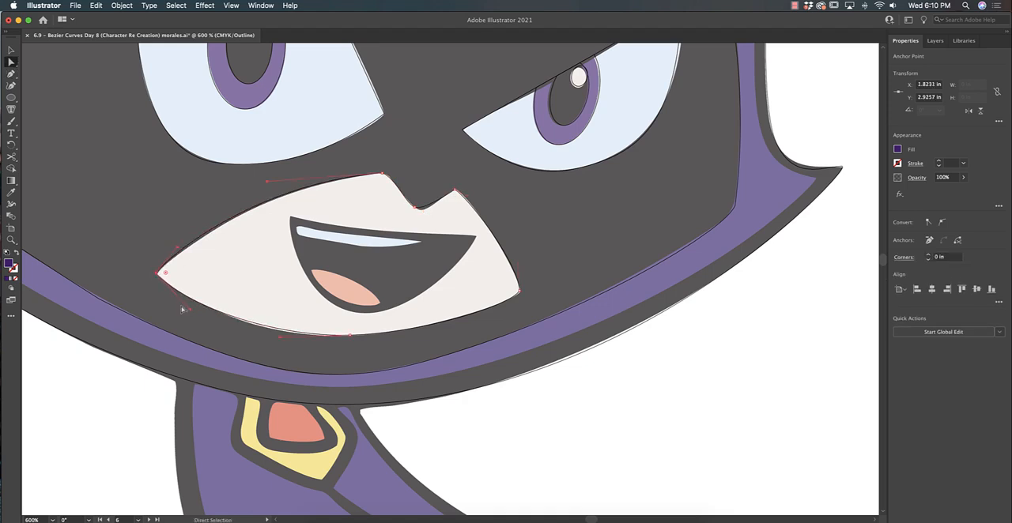
{"action": "left_click", "coordinate": [350, 335]}
{"action": "left_click", "coordinate": [519, 291]}
{"action": "left_click_drag", "start_coordinate": [415, 207], "coordinate": [419, 209]}
{"action": "left_click_drag", "start_coordinate": [503, 257], "coordinate": [508, 266]}
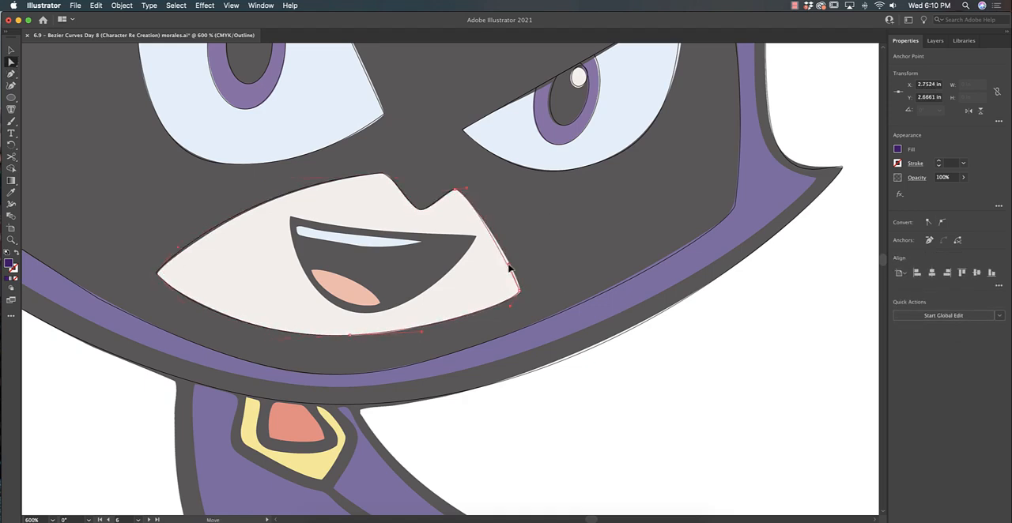
{"action": "left_click", "coordinate": [383, 173]}
{"action": "key", "text": "i"}
{"action": "left_click", "coordinate": [399, 227]}
- Trace the strip of teeth in the mouth as a closed path and fill it with the sampled light blue
{"action": "key", "text": "p"}
{"action": "left_click", "coordinate": [419, 242]}
{"action": "left_click", "coordinate": [298, 227]}
{"action": "left_click", "coordinate": [419, 242]}
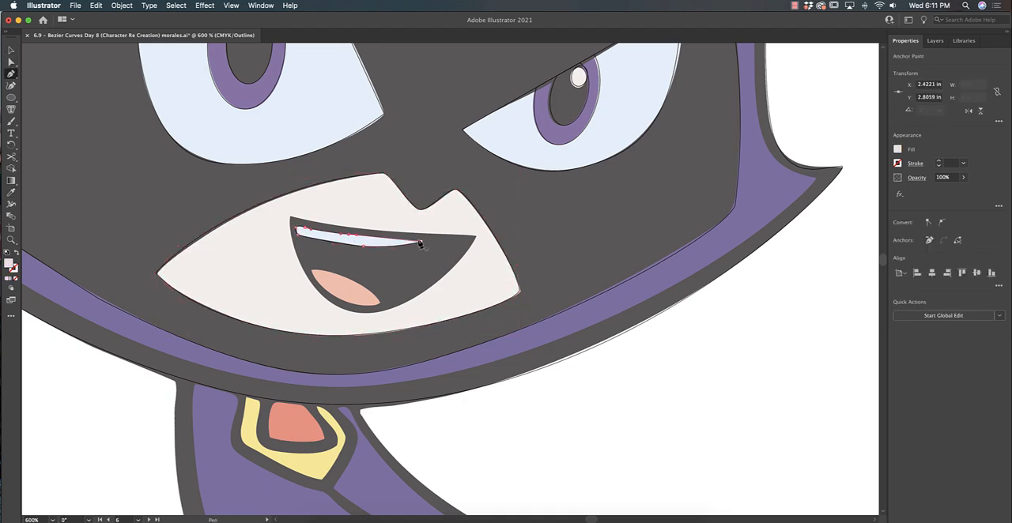
{"action": "key", "text": "i"}
{"action": "left_click", "coordinate": [391, 241]}
- Trace the tongue as a closed path with the Pen tool and fill it with the sampled salmon colour
{"action": "key", "text": "p"}
{"action": "left_click", "coordinate": [380, 304]}
{"action": "mouse_move", "coordinate": [342, 276]}
{"action": "left_mouse_down"}
{"action": "mouse_move", "coordinate": [302, 259]}
{"action": "mouse_move", "coordinate": [319, 268]}
{"action": "left_mouse_up"}
{"action": "key", "text": "super+z"}
{"action": "left_click", "coordinate": [380, 304]}
{"action": "left_click", "coordinate": [311, 270]}
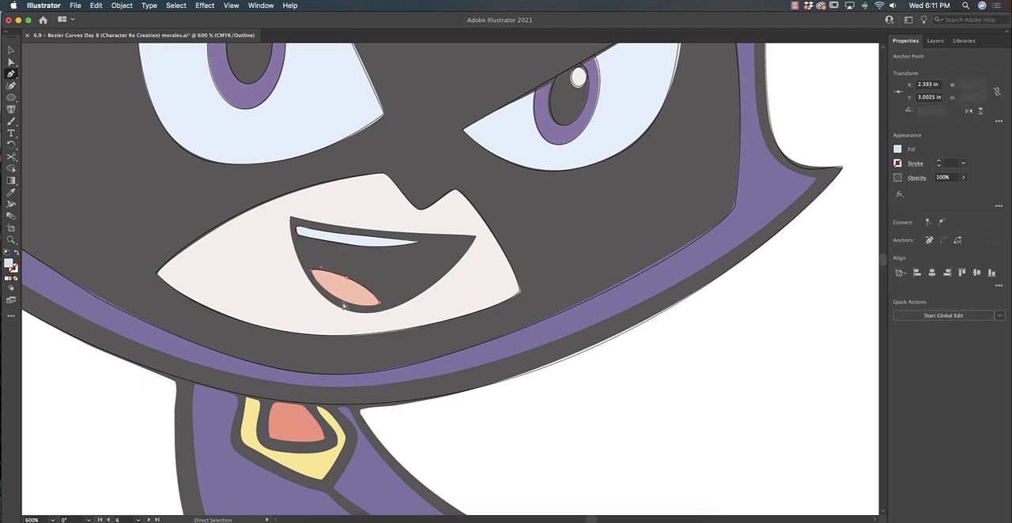
{"action": "left_click_drag", "start_coordinate": [341, 299], "coordinate": [323, 333]}
{"action": "left_click", "coordinate": [379, 304]}
{"action": "key", "text": "i"}
{"action": "left_click", "coordinate": [361, 292]}
- Trace the open mouth around the teeth and tongue as a closed path and switch back to the full-colour preview
{"action": "key", "text": "p"}
{"action": "left_click_drag", "start_coordinate": [291, 216], "coordinate": [293, 178]}
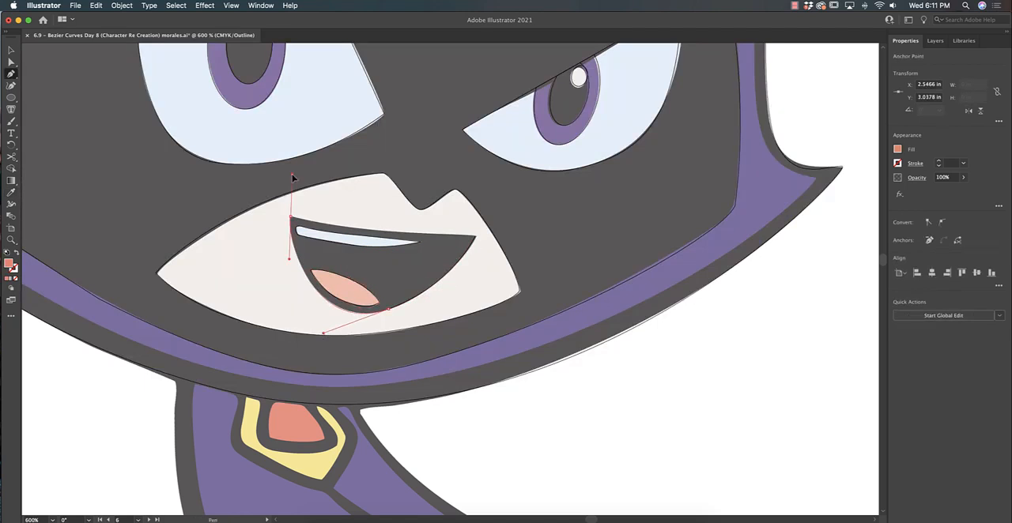
{"action": "left_click", "coordinate": [291, 216]}
{"action": "left_click_drag", "start_coordinate": [383, 231], "coordinate": [414, 232]}
{"action": "left_click", "coordinate": [475, 236]}
{"action": "left_click", "coordinate": [388, 309]}
{"action": "key", "text": "super+y"}
{"action": "key", "text": "v"}
{"action": "left_click", "coordinate": [627, 318]}
{"action": "left_click", "coordinate": [628, 375]}
- Trace the cape, its fold line and the clasp with black strokes, filling the cape dark blue, the clasp yellow and its gem red
{"action": "key", "text": "super+minus"}
{"action": "key", "text": "super+minus"}
{"action": "key", "text": "p"}
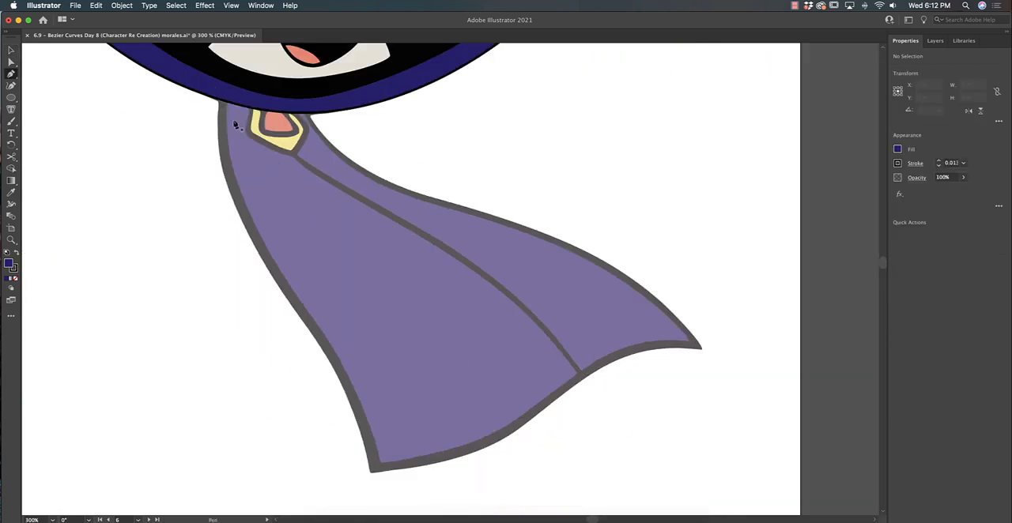
{"action": "left_click", "coordinate": [224, 97]}
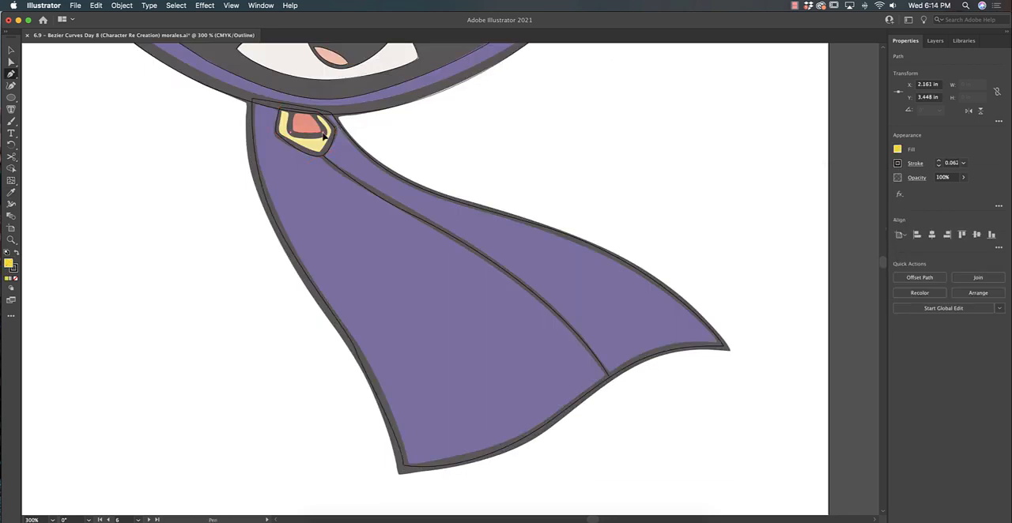
{"action": "key", "text": "i"}
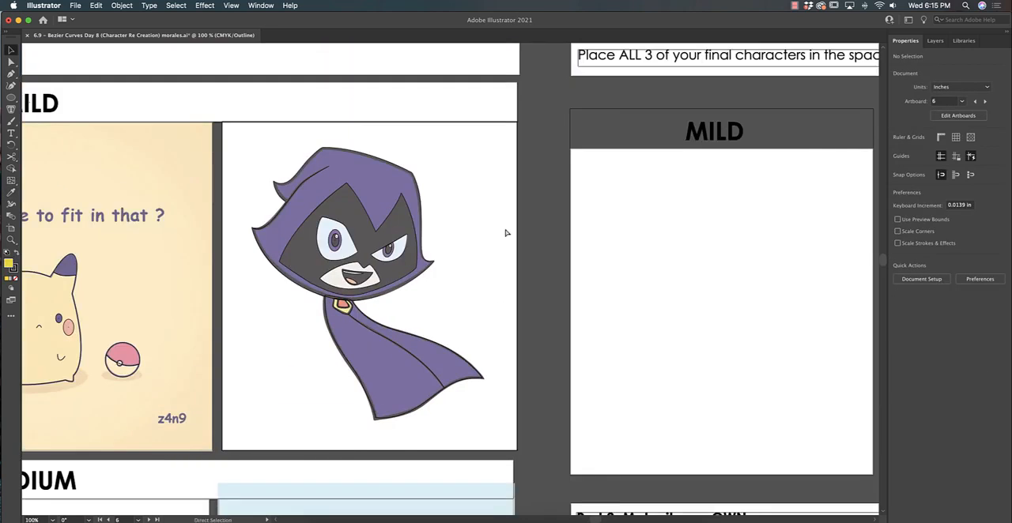
- Group all of the character's shapes and move the group away from the reference onto the Mild artboard
{"action": "key", "text": "super+equal"}
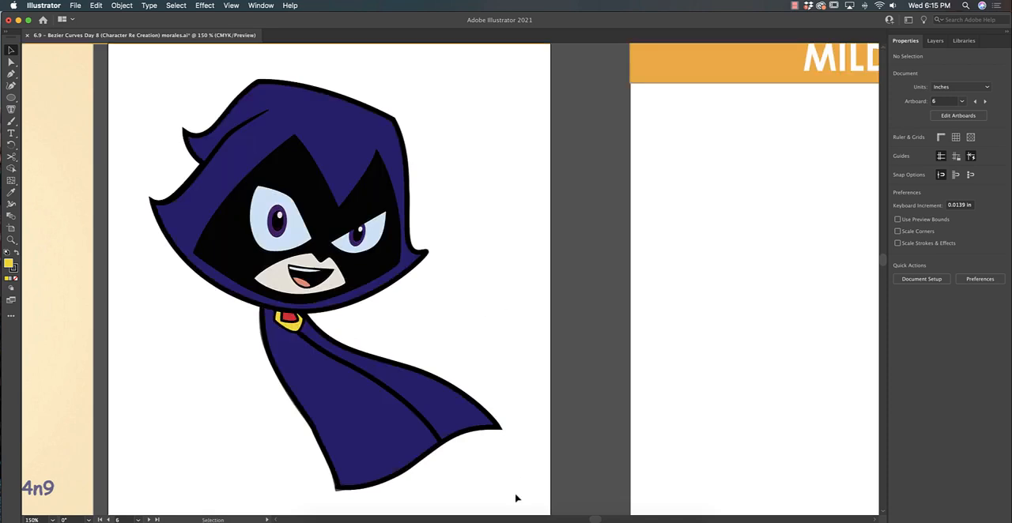
{"action": "left_click_drag", "start_coordinate": [522, 470], "coordinate": [135, 82]}
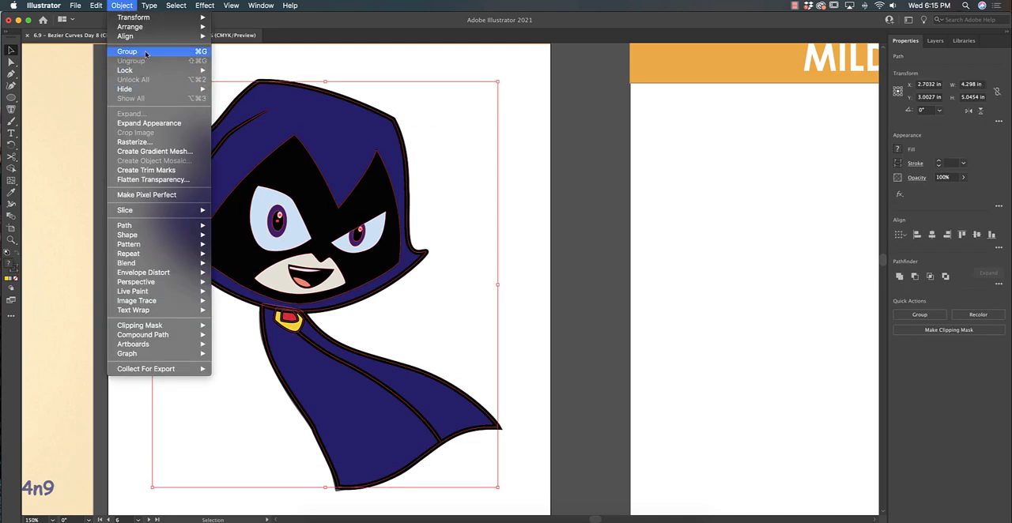
{"action": "left_click", "coordinate": [127, 51]}
{"action": "mouse_move", "coordinate": [311, 218]}
{"action": "left_mouse_down"}
{"action": "mouse_move", "coordinate": [726, 234]}
{"action": "mouse_move", "coordinate": [315, 234]}
{"action": "left_mouse_up"}
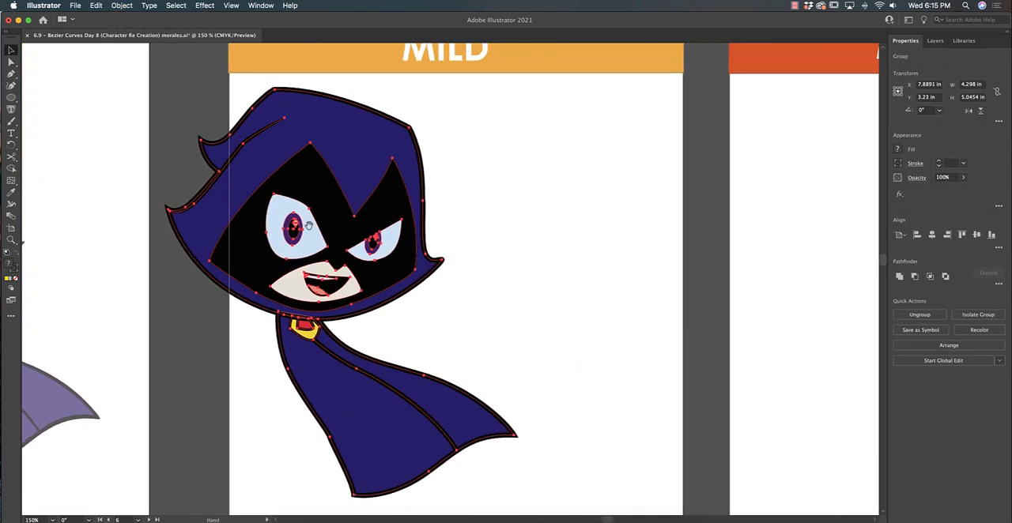